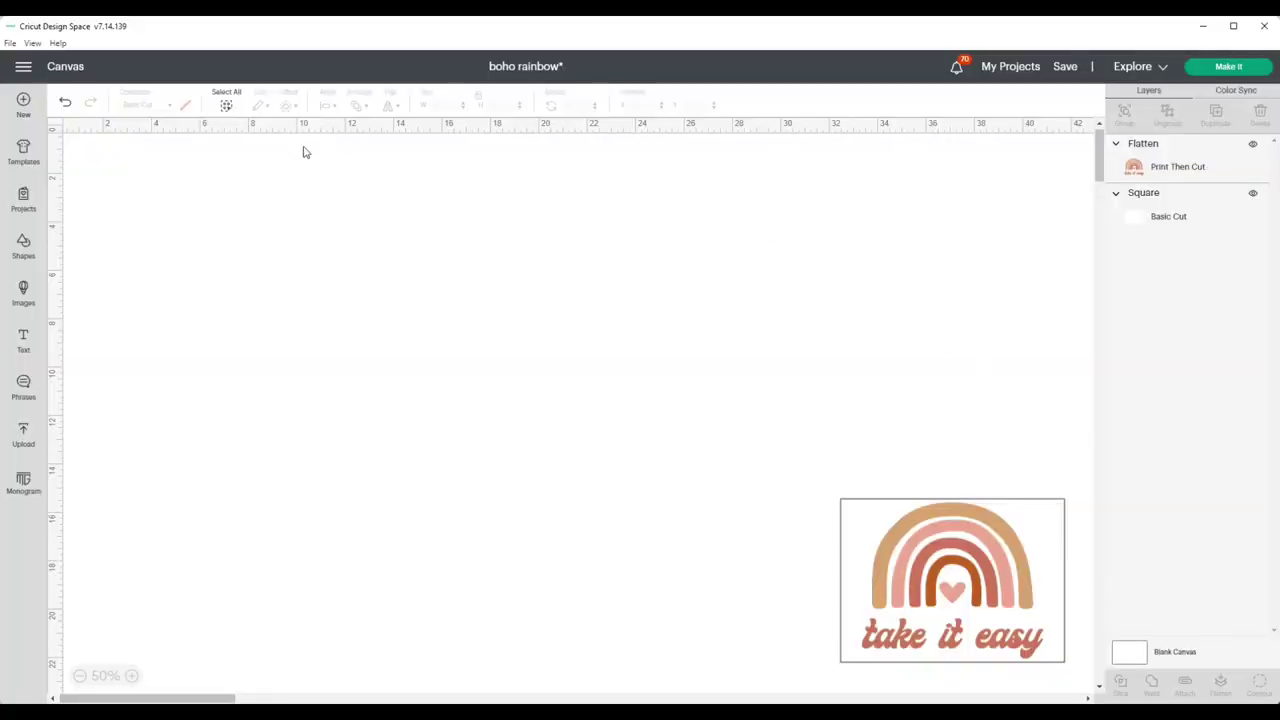
- Add a square from Shapes and size it to 9.25 by 6.75 inches
{"action": "left_click", "coordinate": [20, 246]}
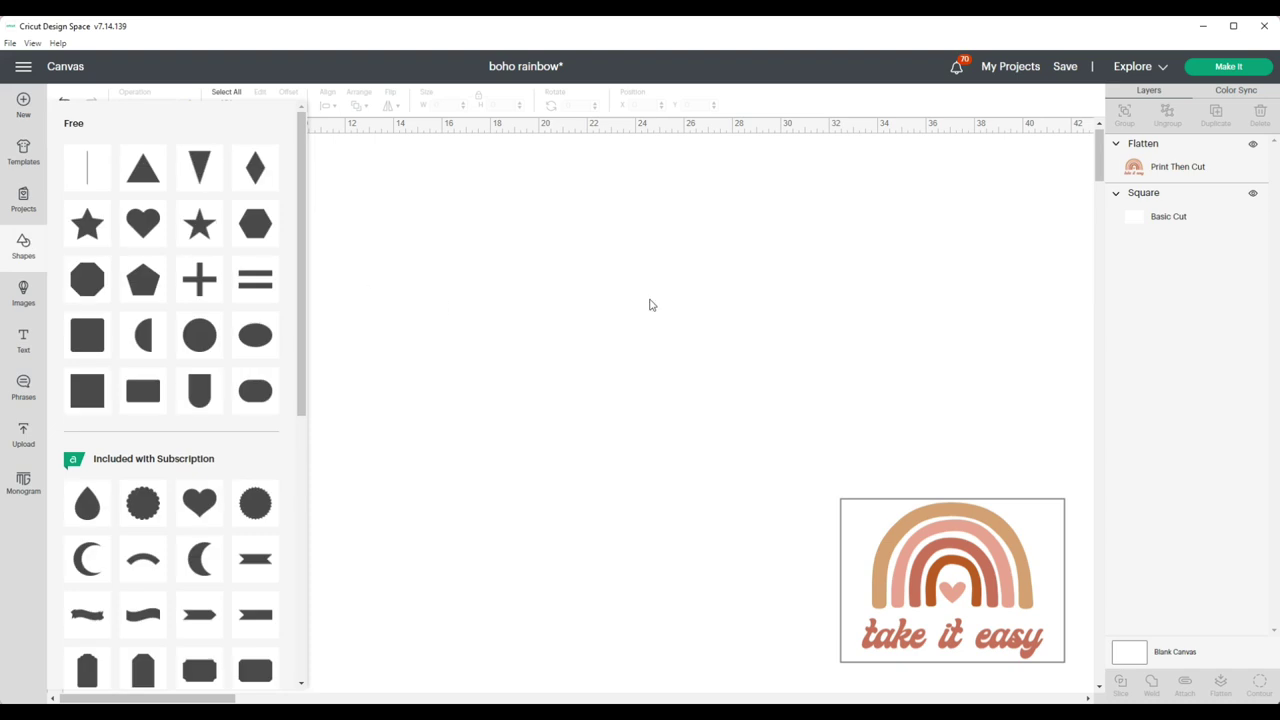
{"action": "left_click", "coordinate": [89, 393]}
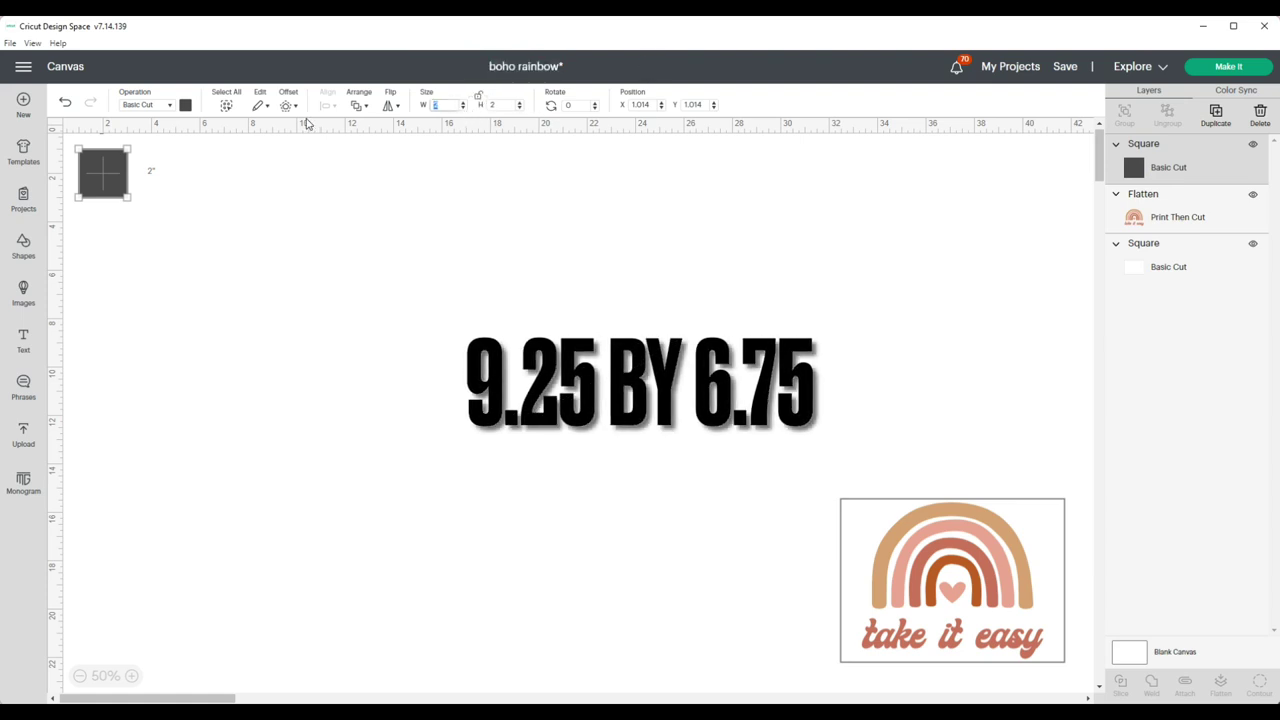
{"action": "type", "text": "9.25"}
{"action": "key", "text": "Tab"}
{"action": "type", "text": "6.75"}
{"action": "key", "text": "Return"}
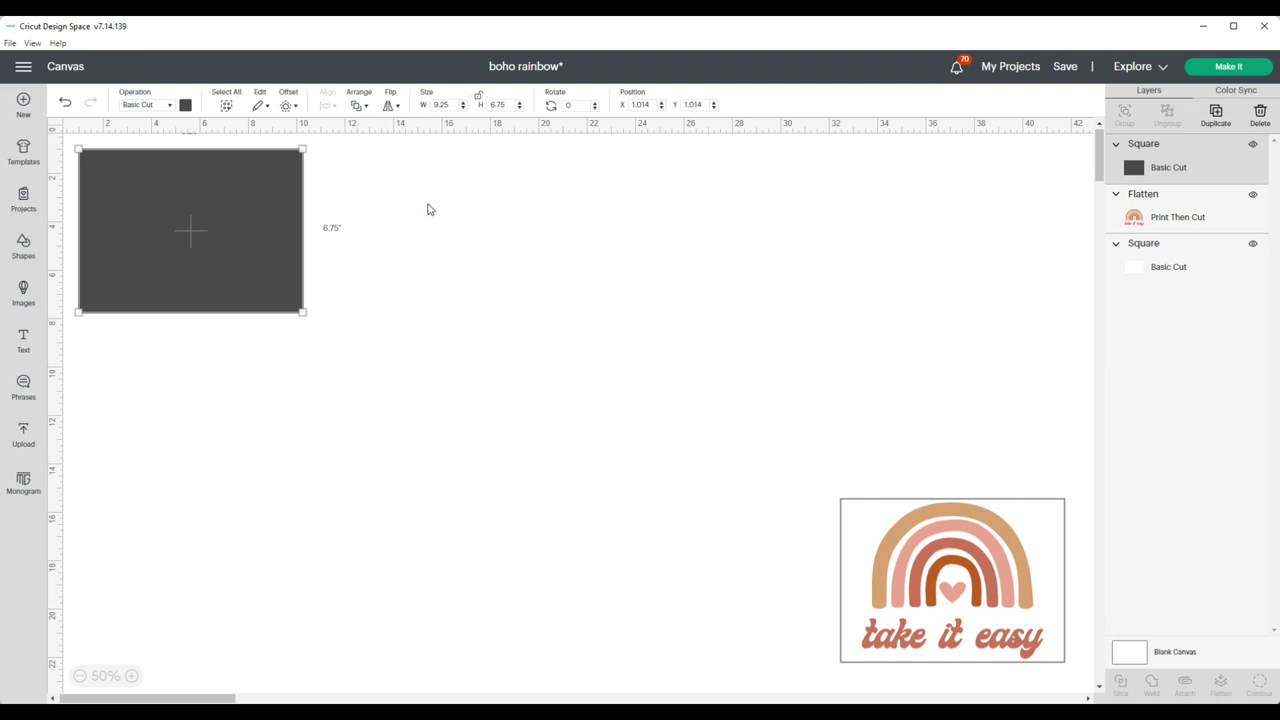
- Recolour the rectangle white and deselect it
{"action": "left_click", "coordinate": [185, 105]}
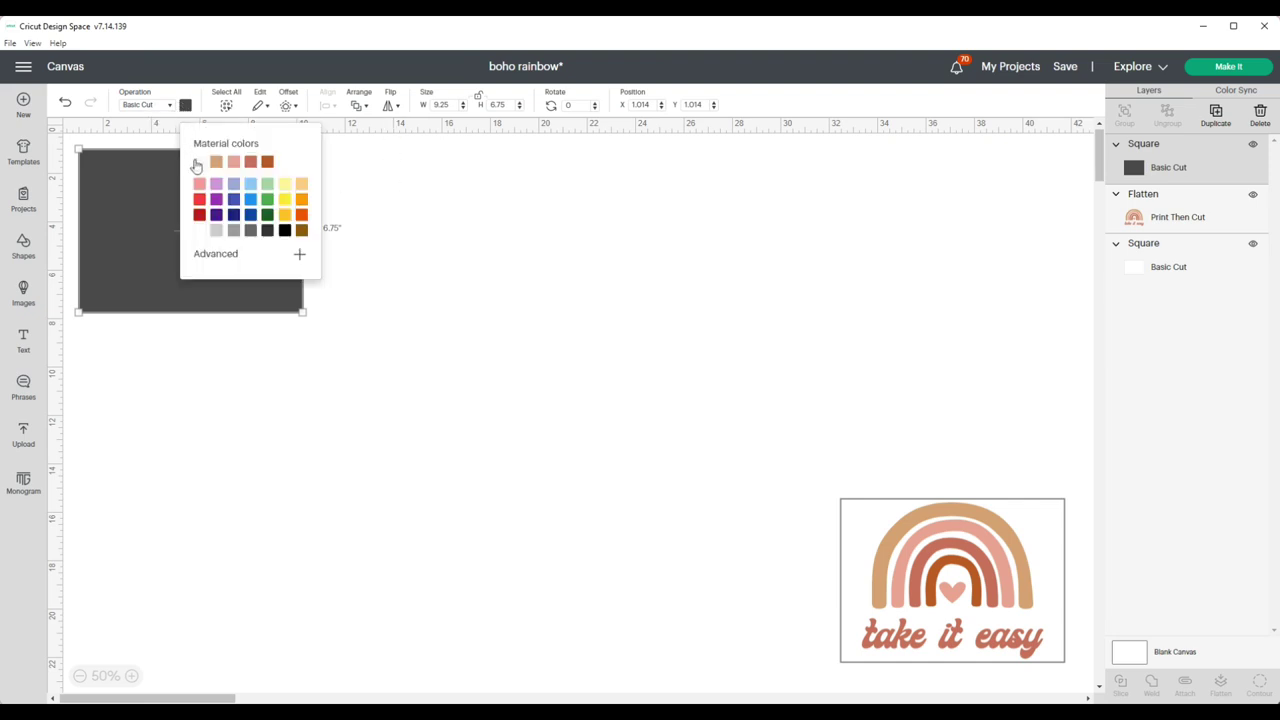
{"action": "left_click", "coordinate": [198, 162]}
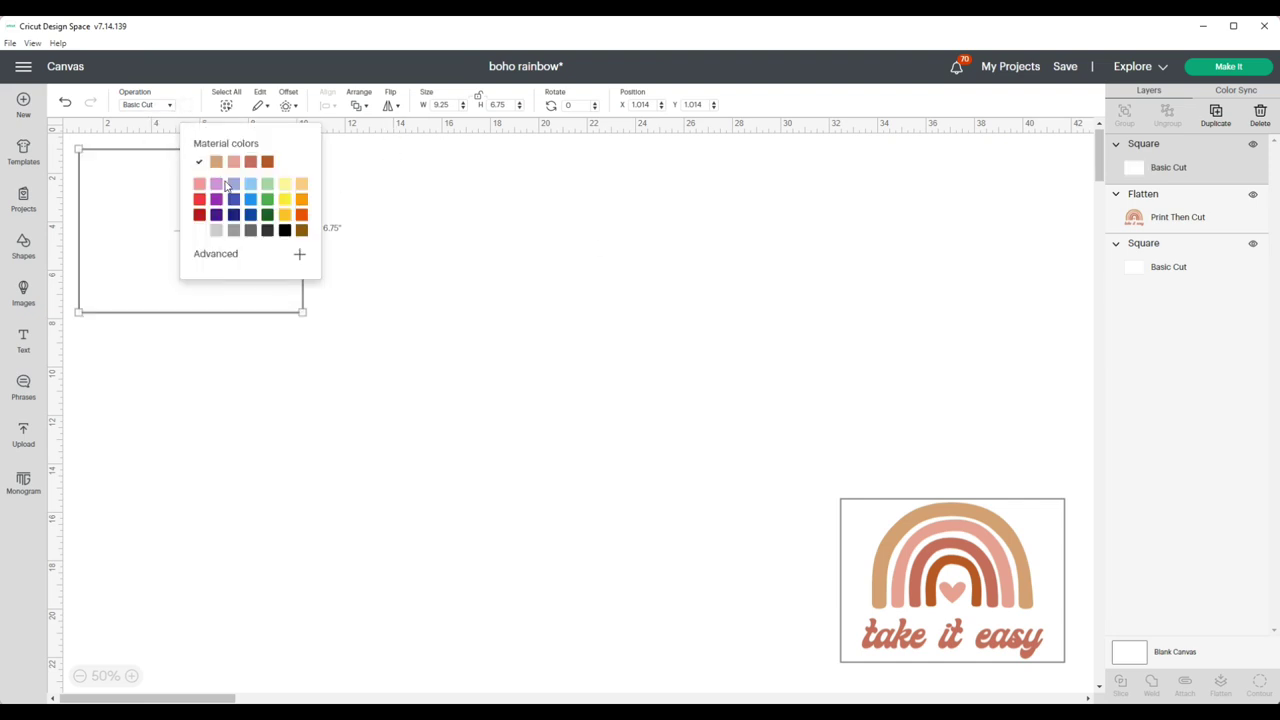
{"action": "left_click", "coordinate": [406, 308]}
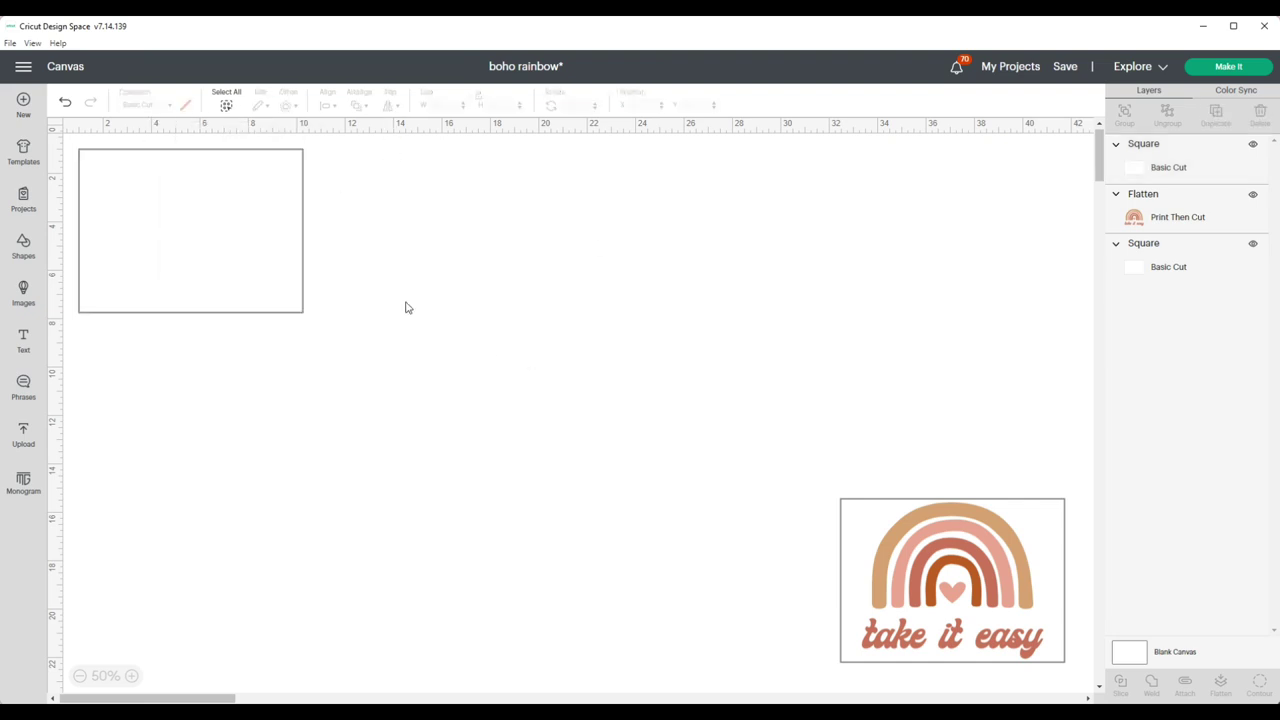
- Search images for 'boho rainbow', filter to Saved, and add the Boho Rainbow With Heart image
{"action": "left_click", "coordinate": [24, 292]}
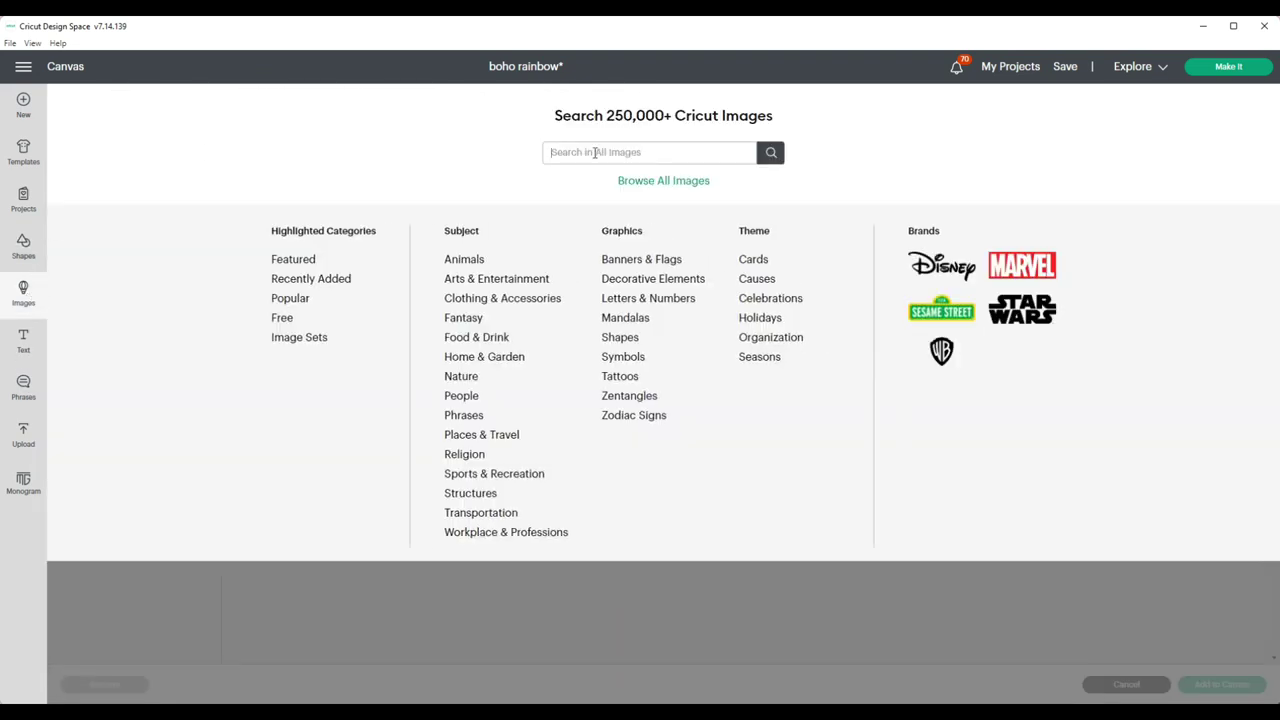
{"action": "type", "text": "boho r"}
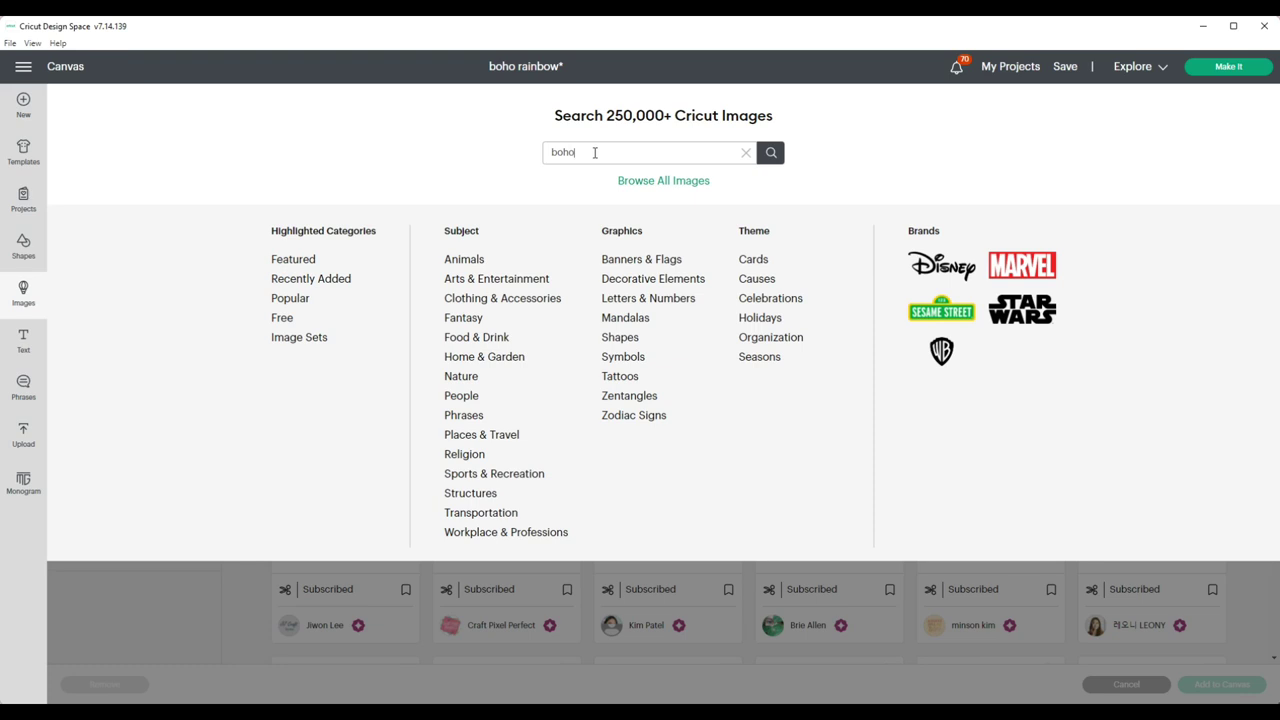
{"action": "type", "text": "ainbow"}
{"action": "key", "text": "Return"}
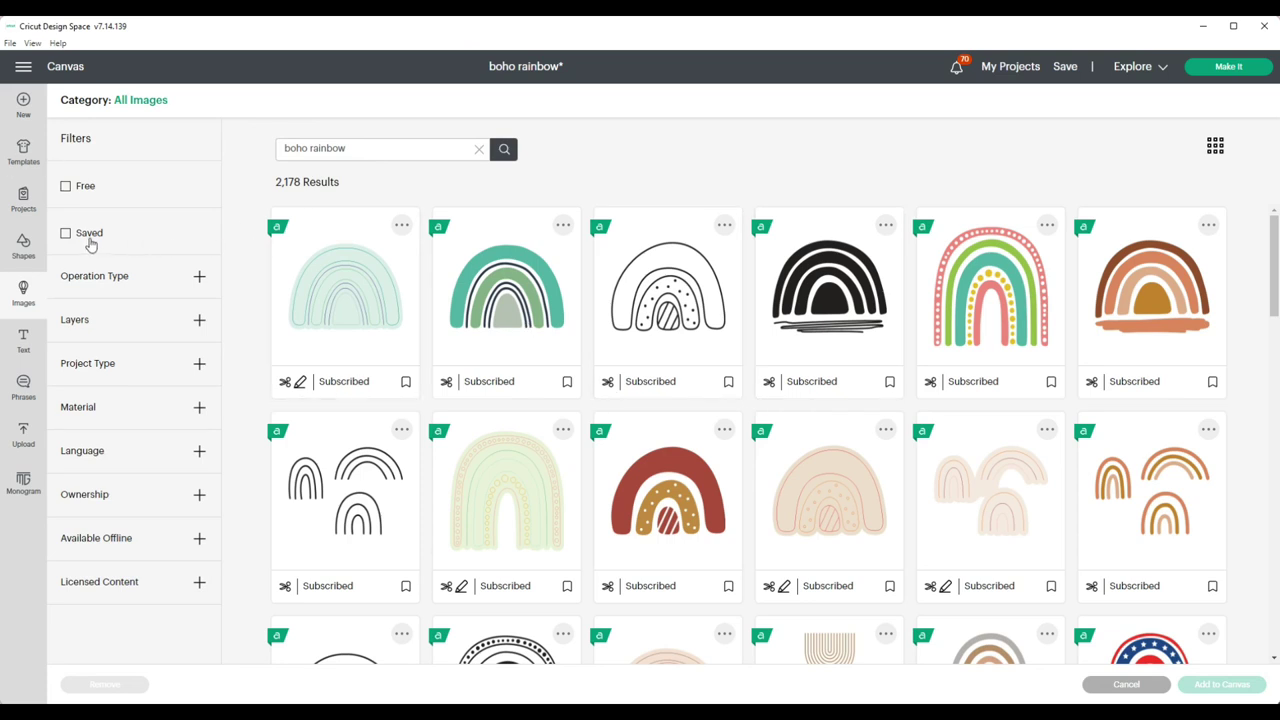
{"action": "left_click", "coordinate": [88, 235]}
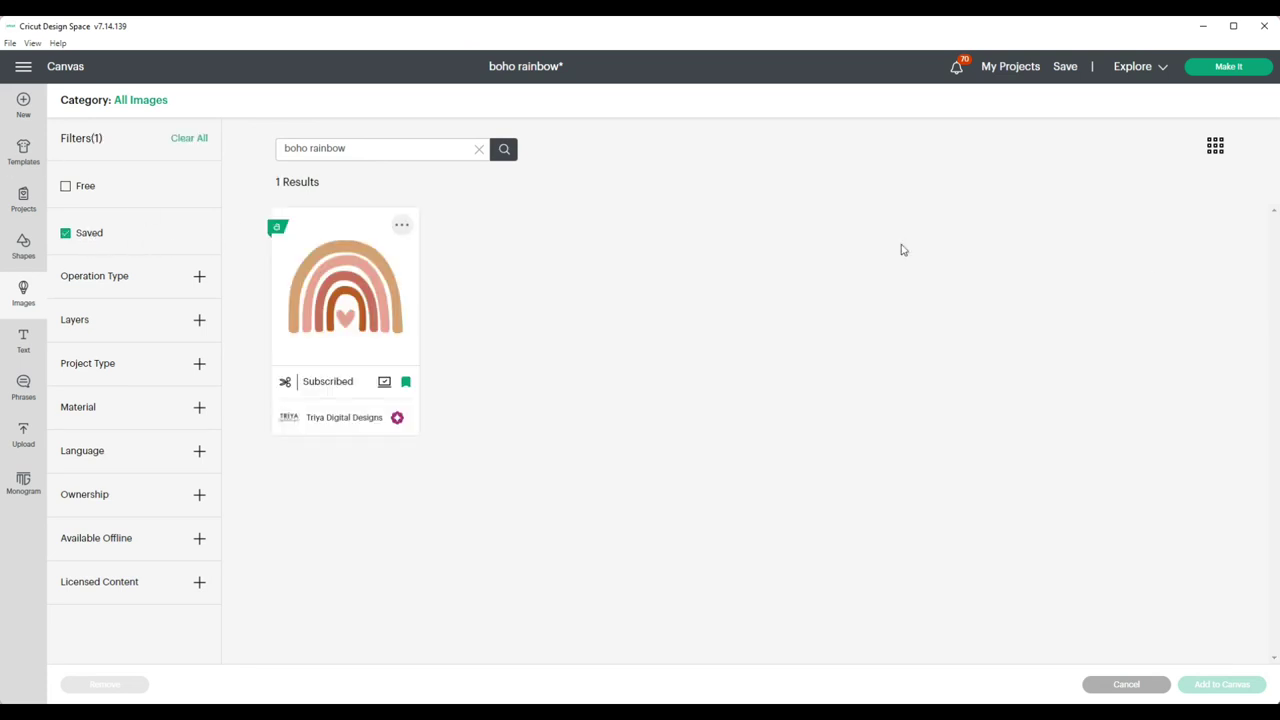
{"action": "left_click", "coordinate": [322, 276]}
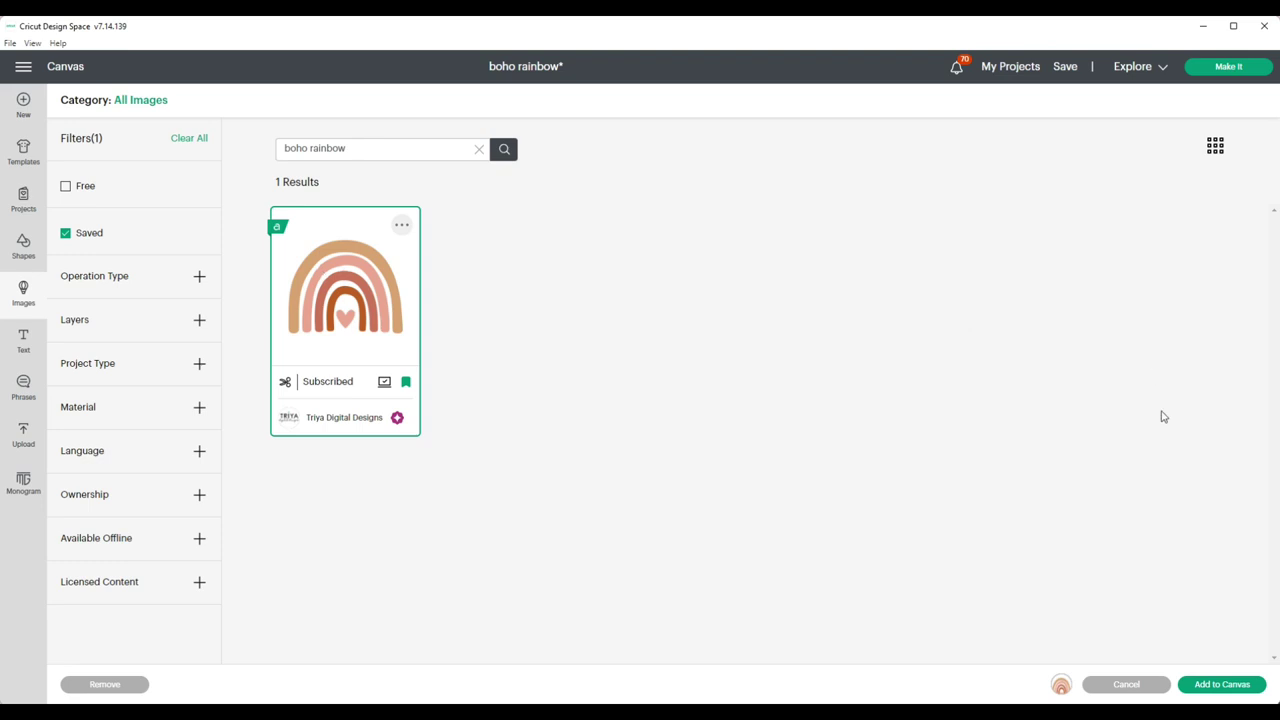
{"action": "left_click", "coordinate": [1225, 685]}
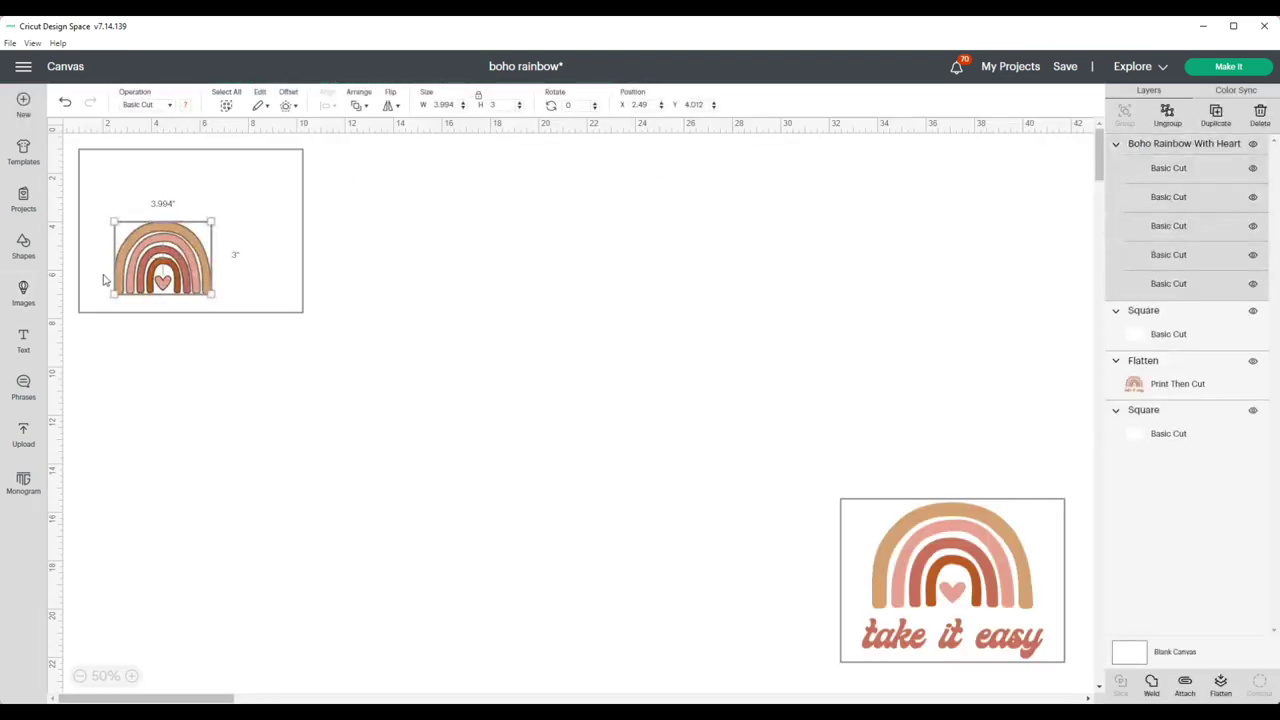
- Move the rainbow out of the white rectangle and add the text 'take it easy'
{"action": "left_click_drag", "start_coordinate": [167, 262], "coordinate": [425, 248]}
{"action": "left_click", "coordinate": [428, 333]}
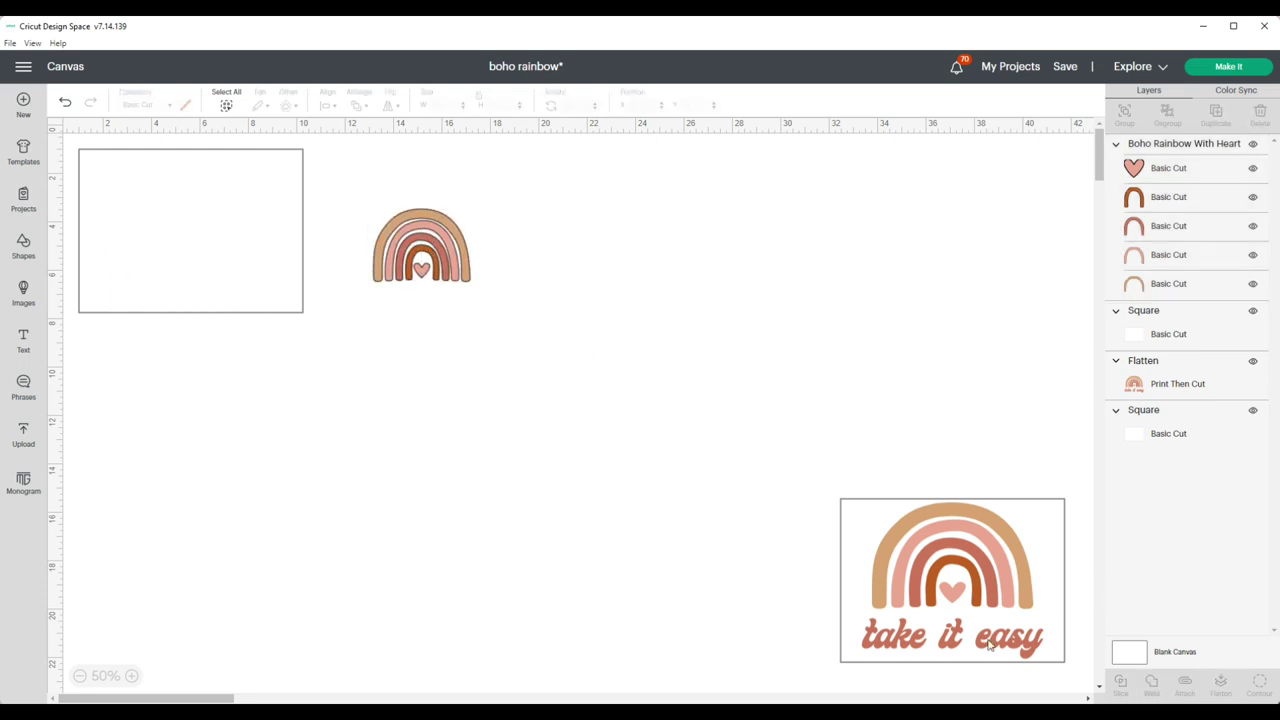
{"action": "left_click", "coordinate": [24, 341]}
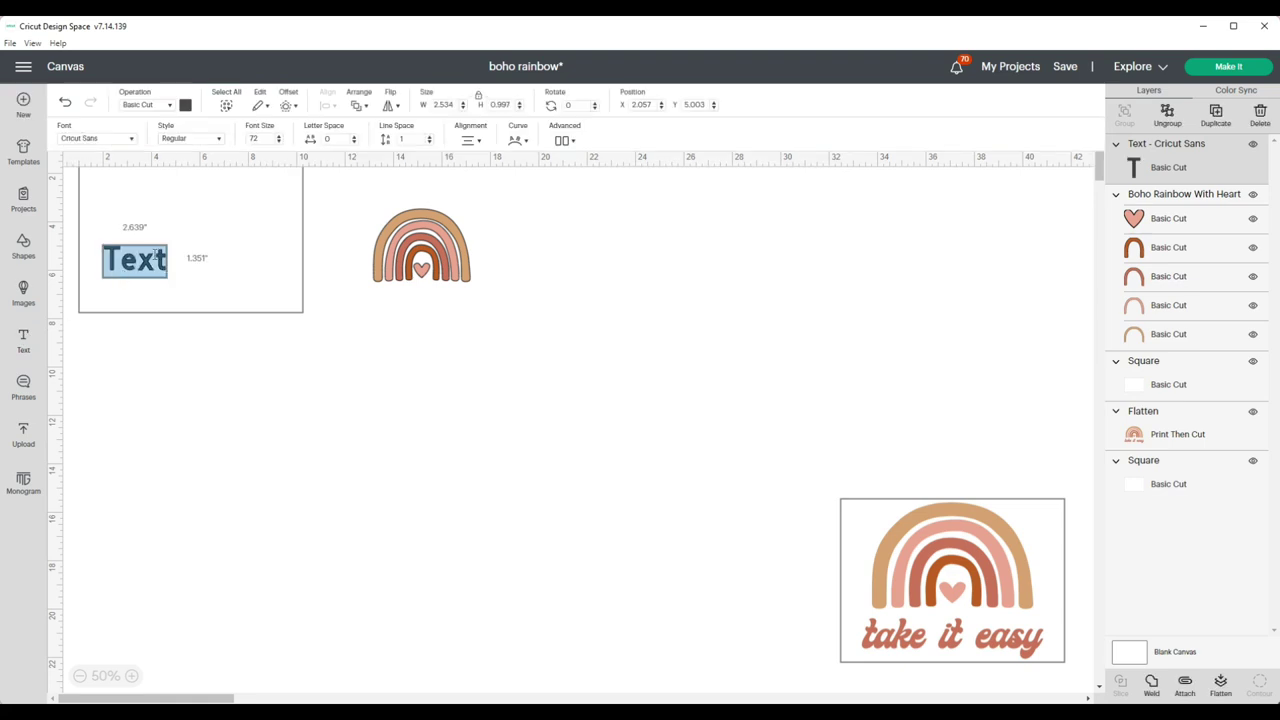
{"action": "type", "text": "take i"}
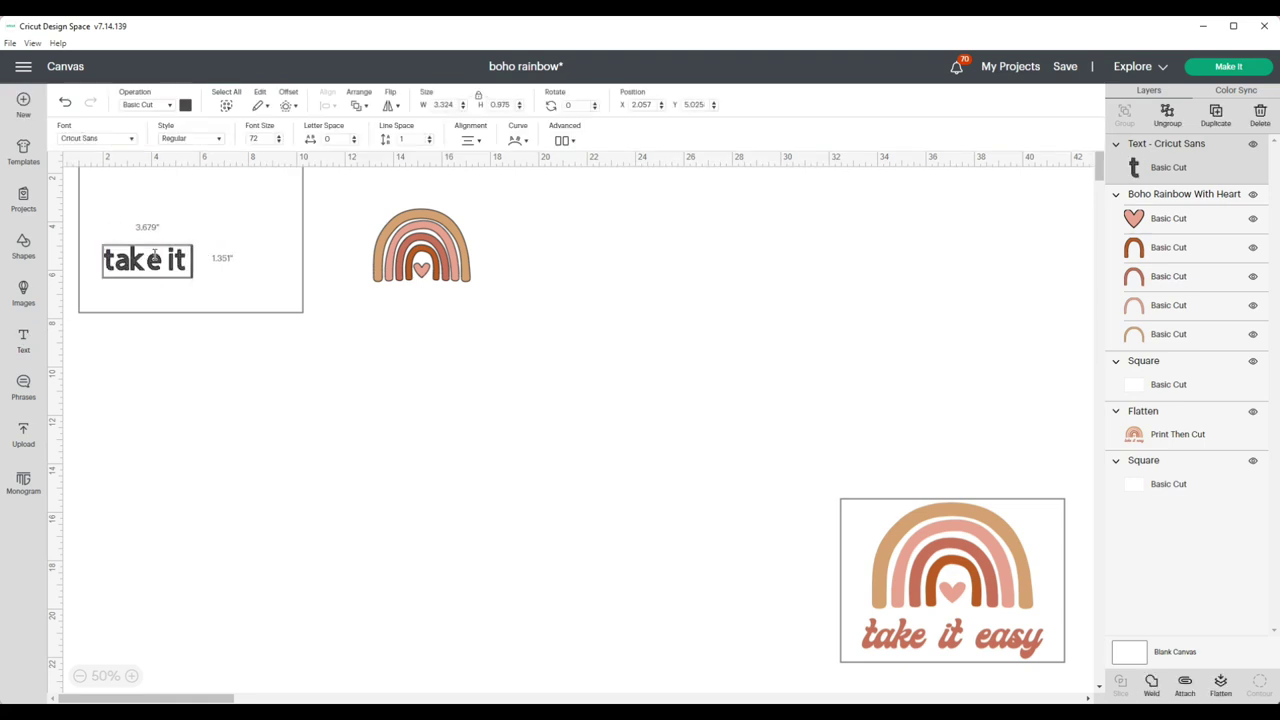
{"action": "type", "text": "t easy"}
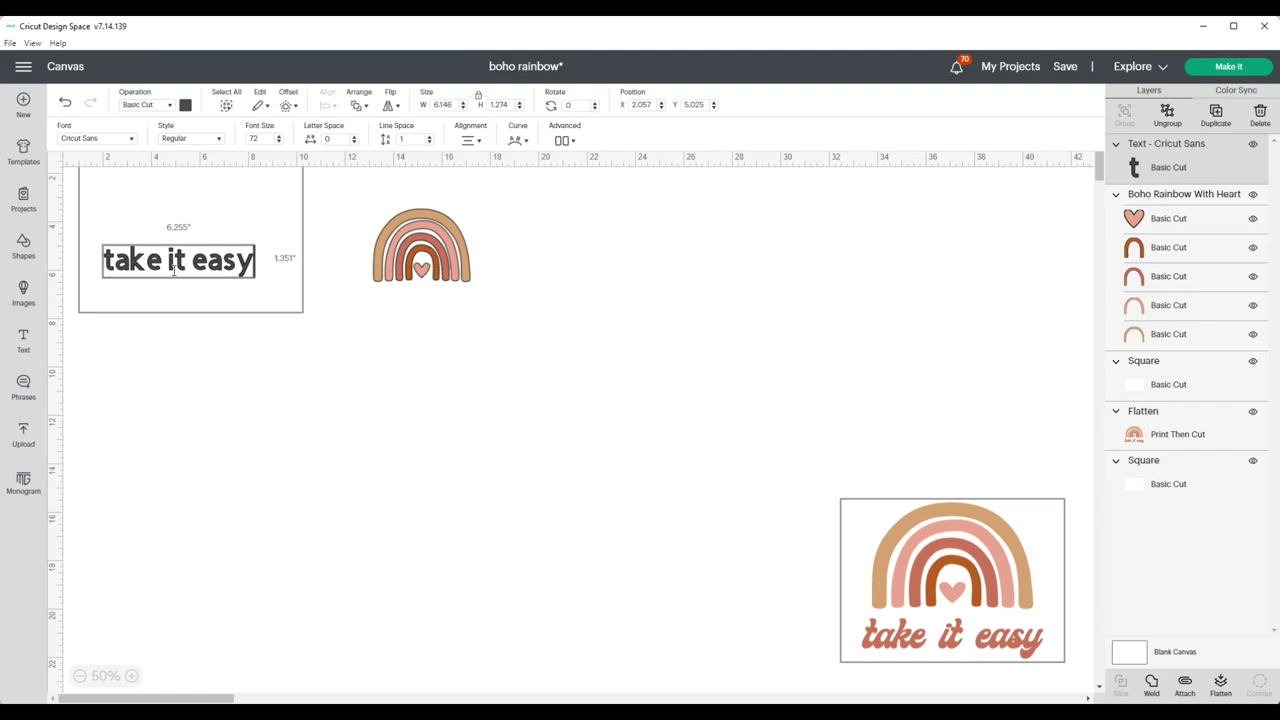
- Set the text's font to the system font Ginchiest
{"action": "left_click", "coordinate": [130, 140]}
{"action": "left_click", "coordinate": [569, 100]}
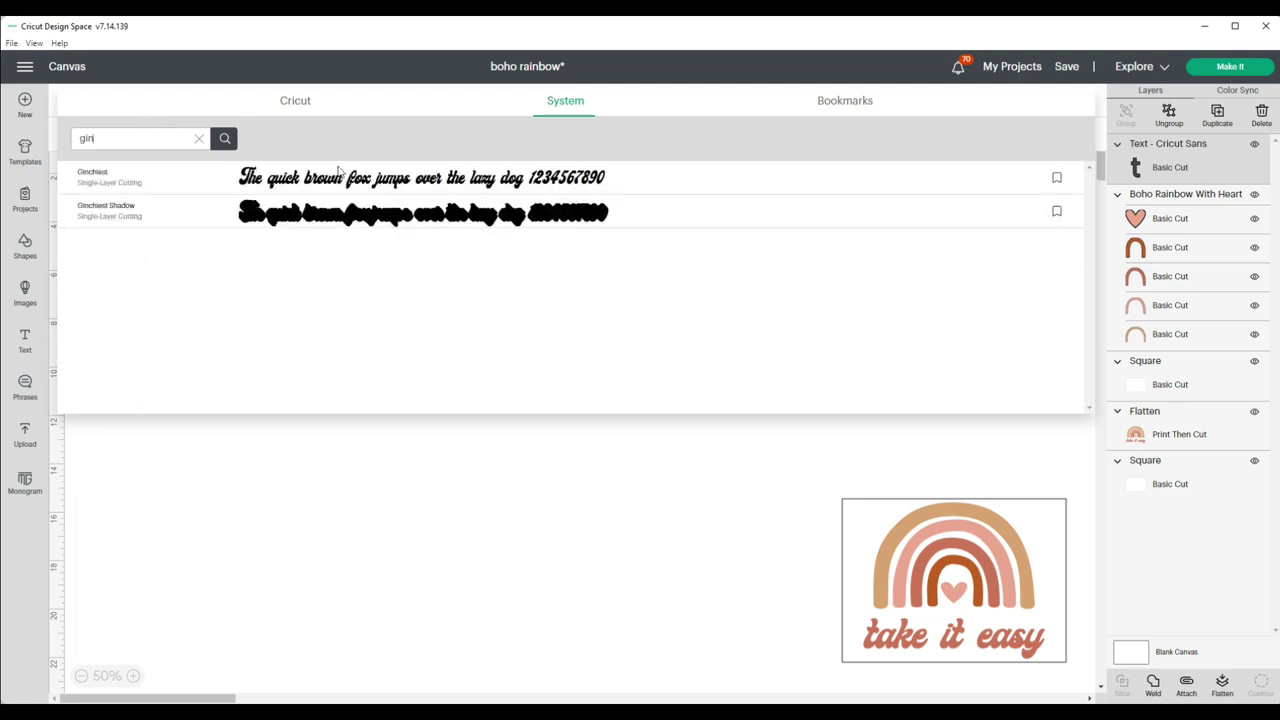
{"action": "left_click", "coordinate": [335, 178]}
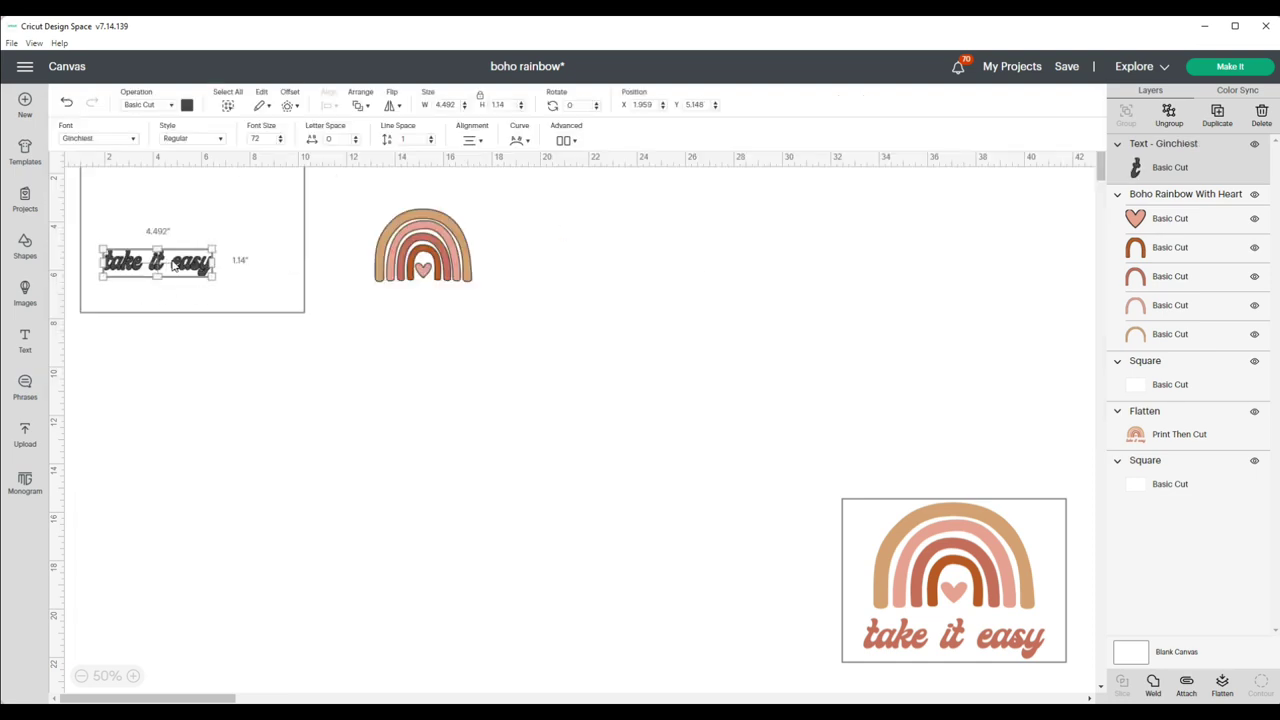
- Place the 'take it easy' text below the rainbow and colour it terracotta
{"action": "left_click_drag", "start_coordinate": [173, 264], "coordinate": [437, 304]}
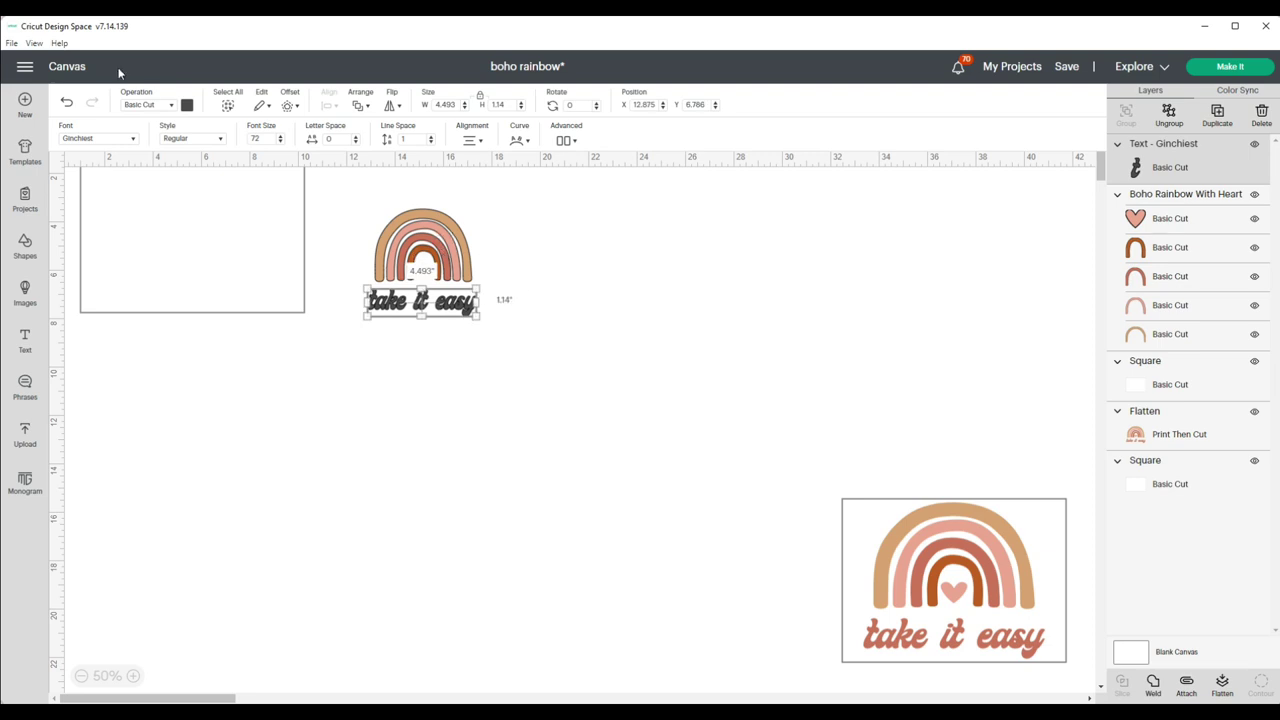
{"action": "left_click", "coordinate": [186, 106]}
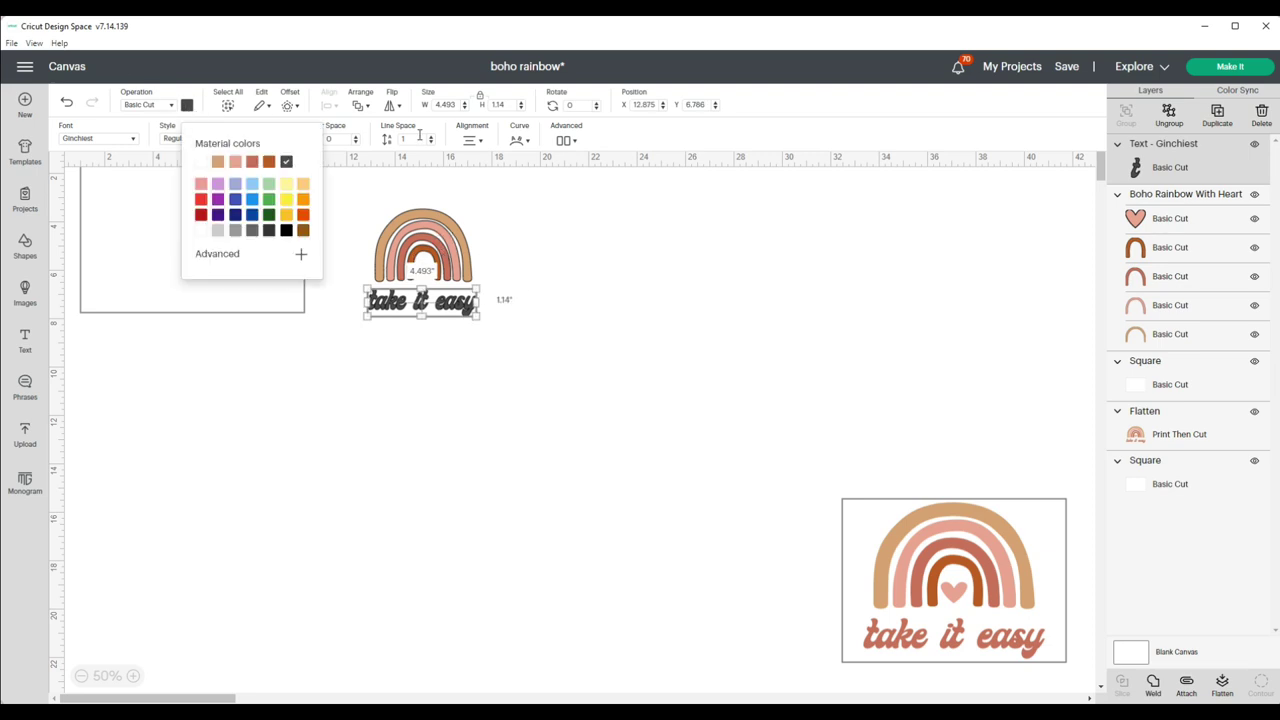
{"action": "left_click", "coordinate": [252, 162]}
{"action": "left_click", "coordinate": [549, 355]}
- Centre the text and rainbow horizontally, then group them into one design
{"action": "left_click", "coordinate": [440, 305]}
{"action": "left_click", "coordinate": [363, 214]}
{"action": "left_click_drag", "start_coordinate": [488, 316], "coordinate": [488, 316]}
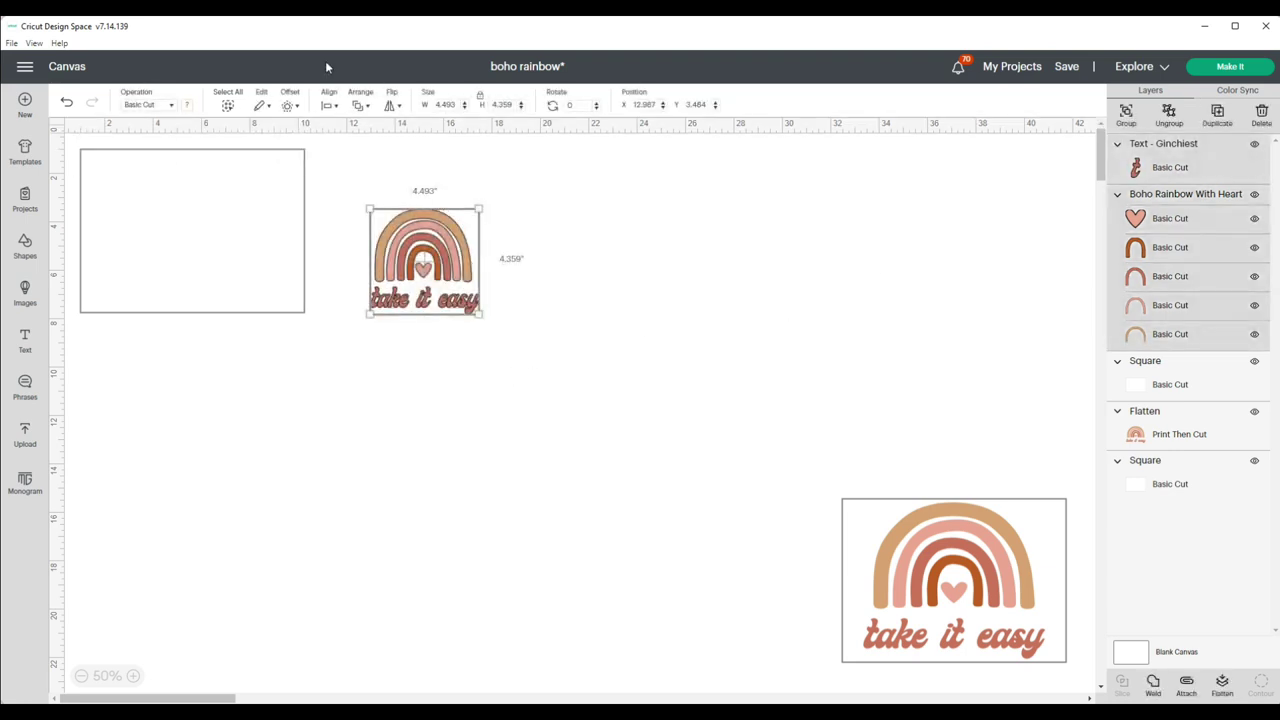
{"action": "left_click", "coordinate": [338, 110]}
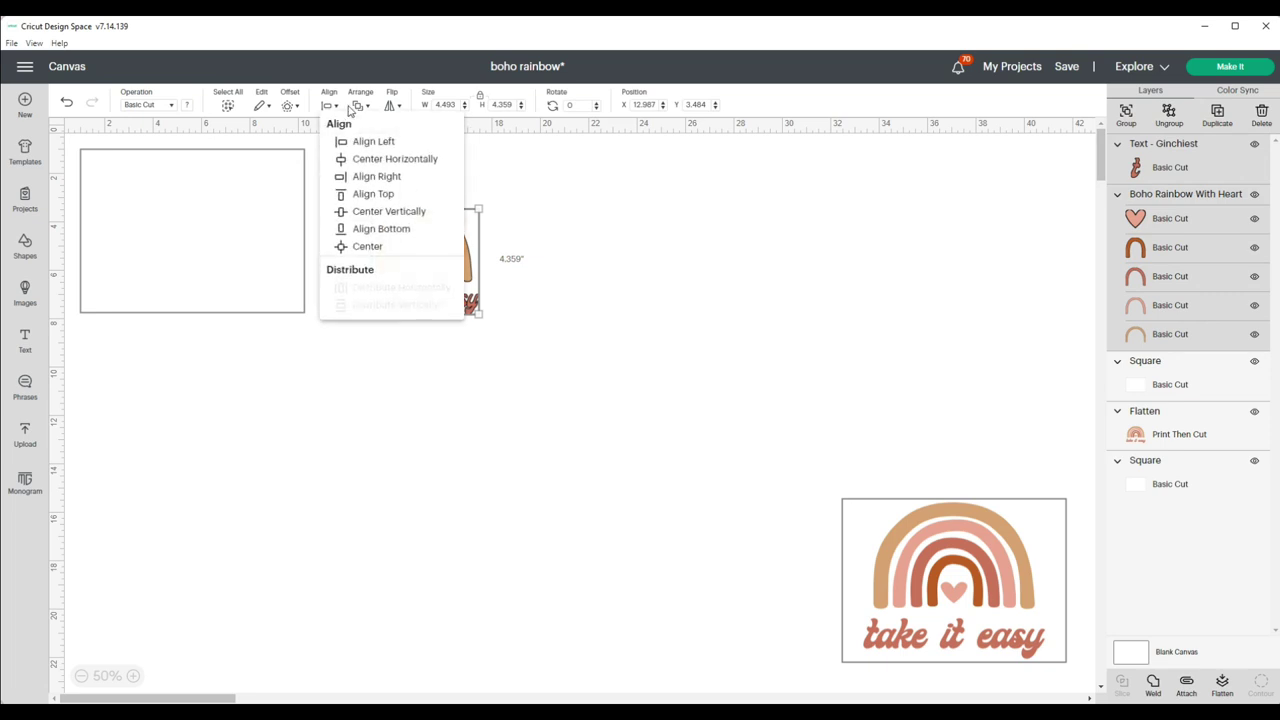
{"action": "left_click", "coordinate": [376, 160]}
{"action": "left_click", "coordinate": [731, 266]}
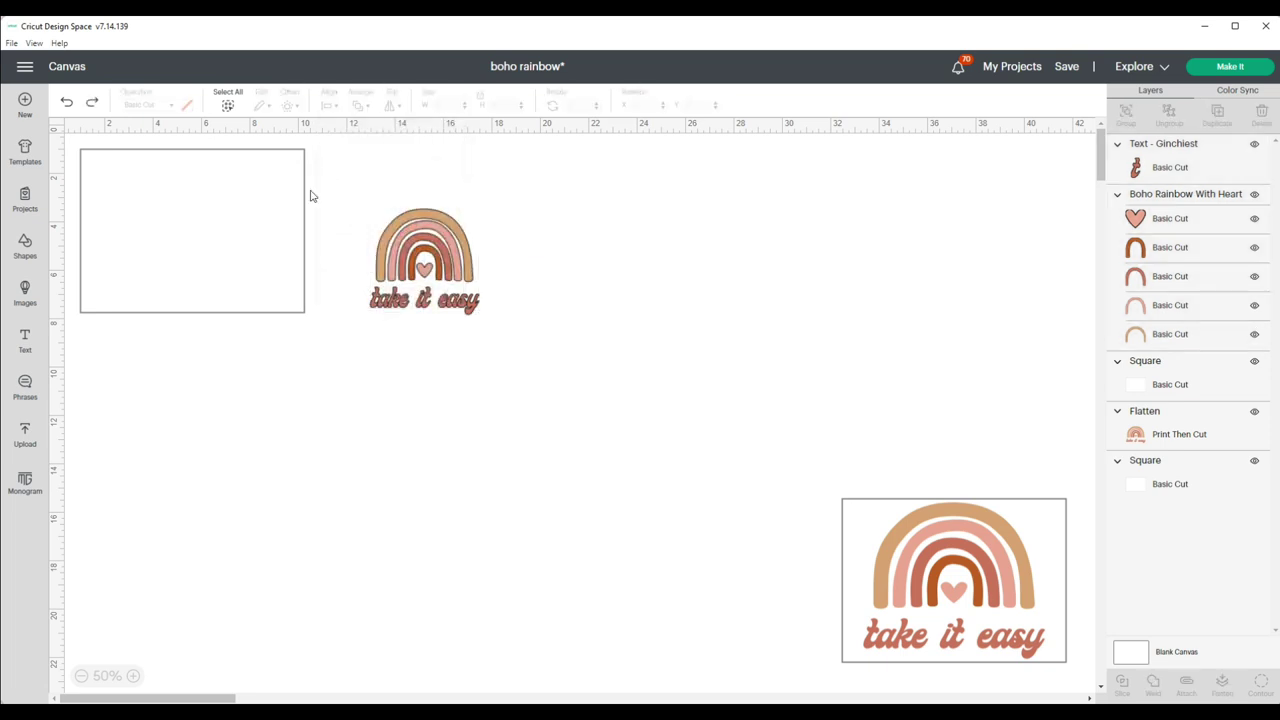
{"action": "left_click_drag", "start_coordinate": [340, 203], "coordinate": [524, 318]}
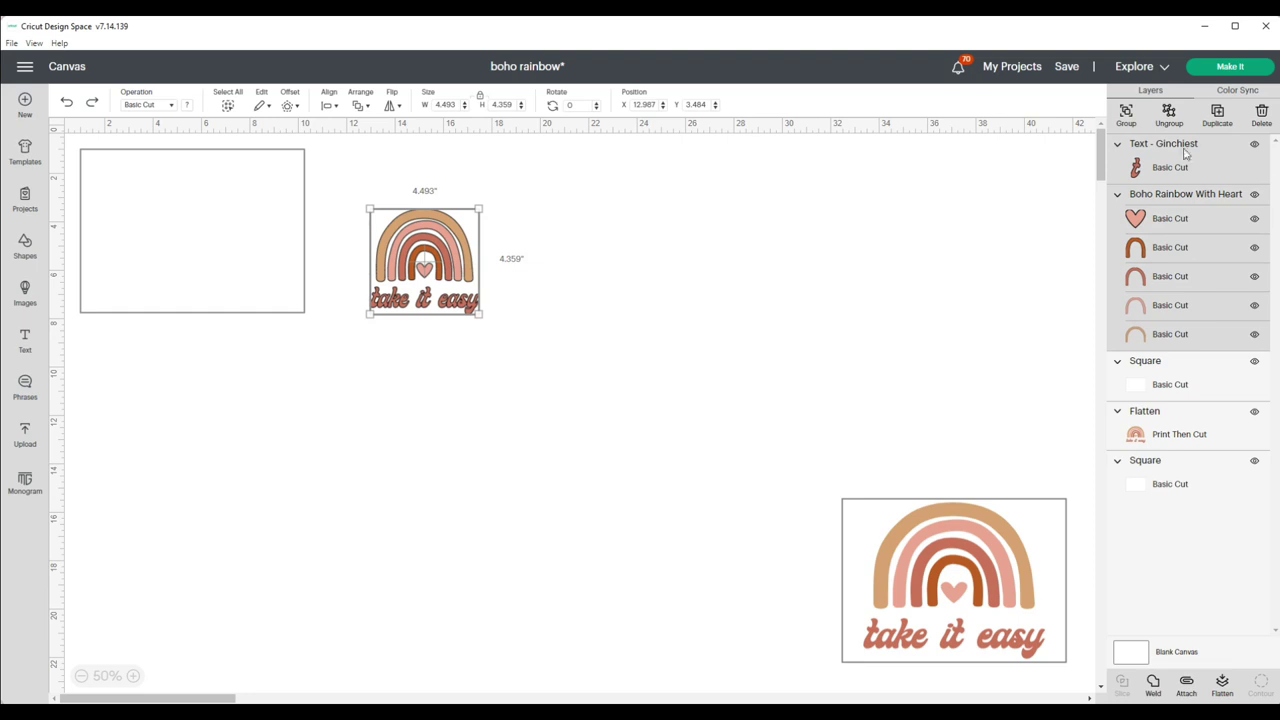
{"action": "left_click", "coordinate": [1126, 115]}
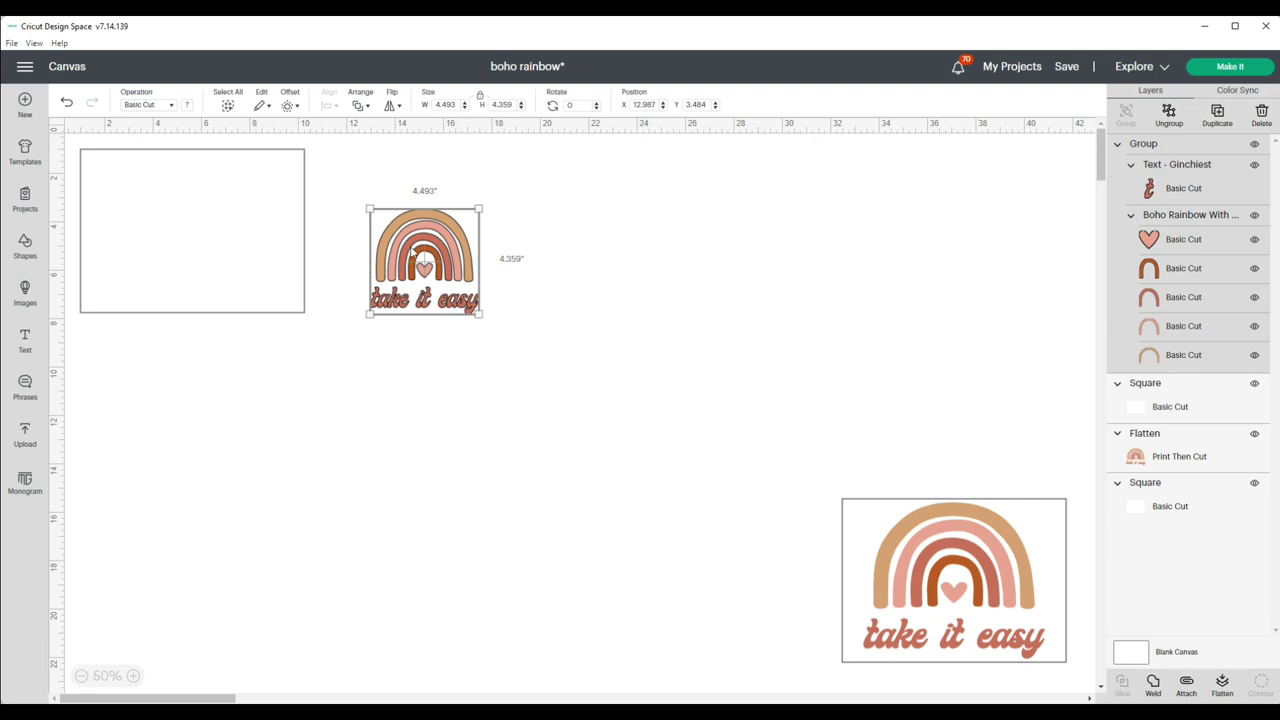
- Move the grouped design into the top-left white square and enlarge it
{"action": "left_click_drag", "start_coordinate": [412, 255], "coordinate": [126, 198]}
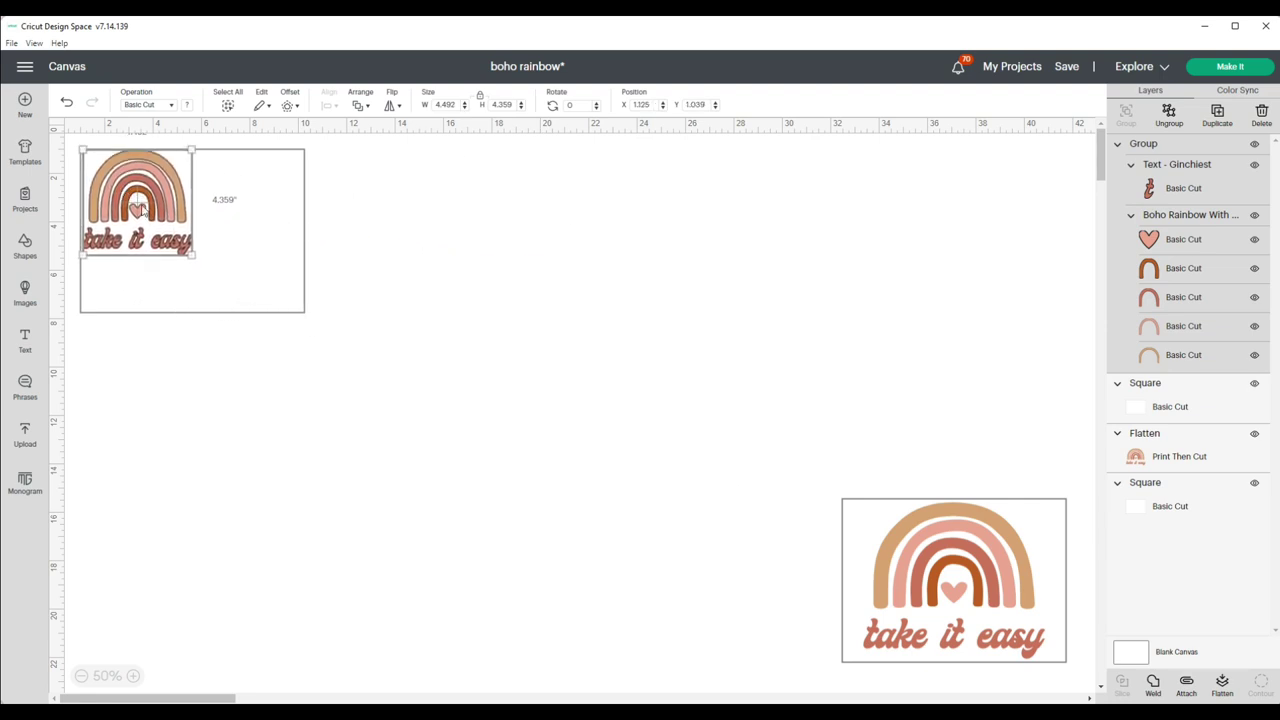
{"action": "left_click_drag", "start_coordinate": [192, 255], "coordinate": [297, 205]}
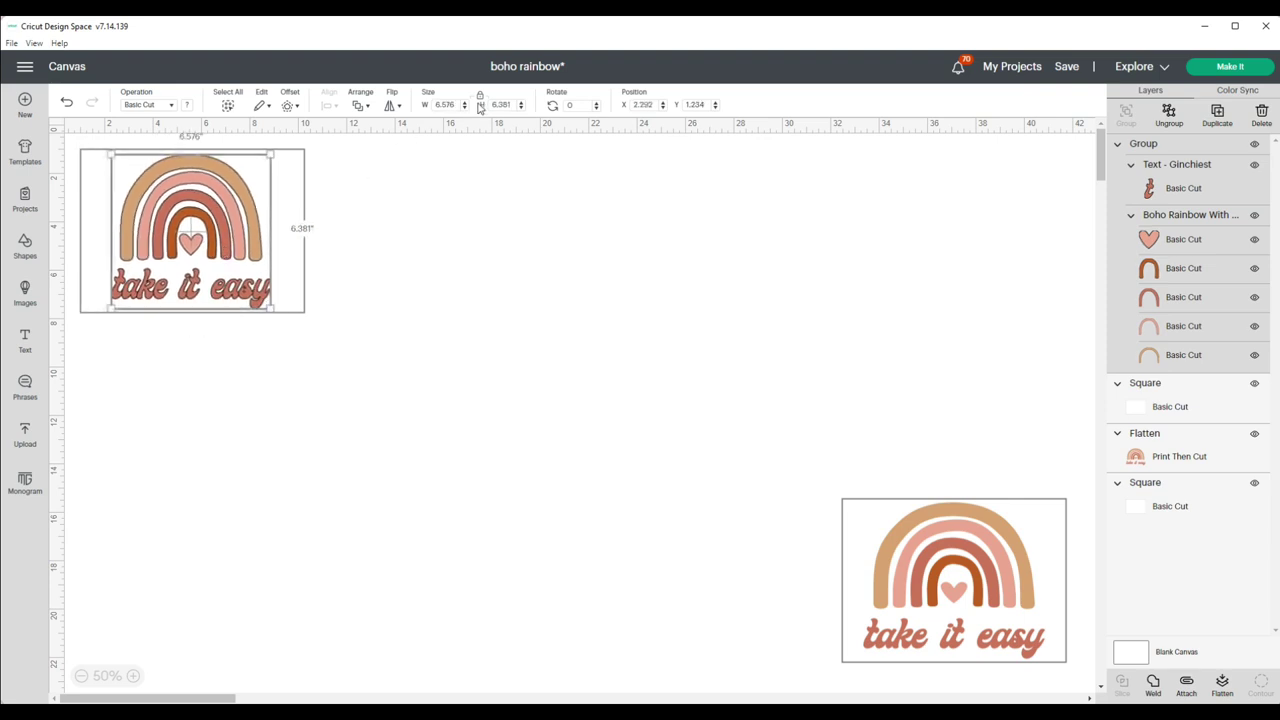
{"action": "mouse_move", "coordinate": [202, 233]}
{"action": "left_mouse_down"}
{"action": "mouse_move", "coordinate": [182, 232]}
{"action": "mouse_move", "coordinate": [195, 232]}
{"action": "left_mouse_up"}
- Step the design's width up to 8.2 inches with the W spinner
{"action": "left_click", "coordinate": [464, 104]}
{"action": "left_click", "coordinate": [464, 104]}
{"action": "left_click", "coordinate": [464, 104]}
{"action": "left_click", "coordinate": [464, 104]}
{"action": "left_click", "coordinate": [464, 104]}
{"action": "left_click", "coordinate": [464, 104]}
{"action": "left_click", "coordinate": [464, 104]}
{"action": "left_click", "coordinate": [464, 104]}
{"action": "left_click", "coordinate": [464, 104]}
{"action": "left_click", "coordinate": [464, 104]}
{"action": "left_click", "coordinate": [464, 104]}
{"action": "left_click", "coordinate": [464, 104]}
{"action": "left_click", "coordinate": [464, 104]}
{"action": "left_click", "coordinate": [464, 104]}
{"action": "left_click", "coordinate": [464, 104]}
{"action": "left_click", "coordinate": [464, 104]}
- Hide the sample rainbow design and both white square layers, then proceed with Make It
{"action": "left_click_drag", "start_coordinate": [264, 195], "coordinate": [254, 187]}
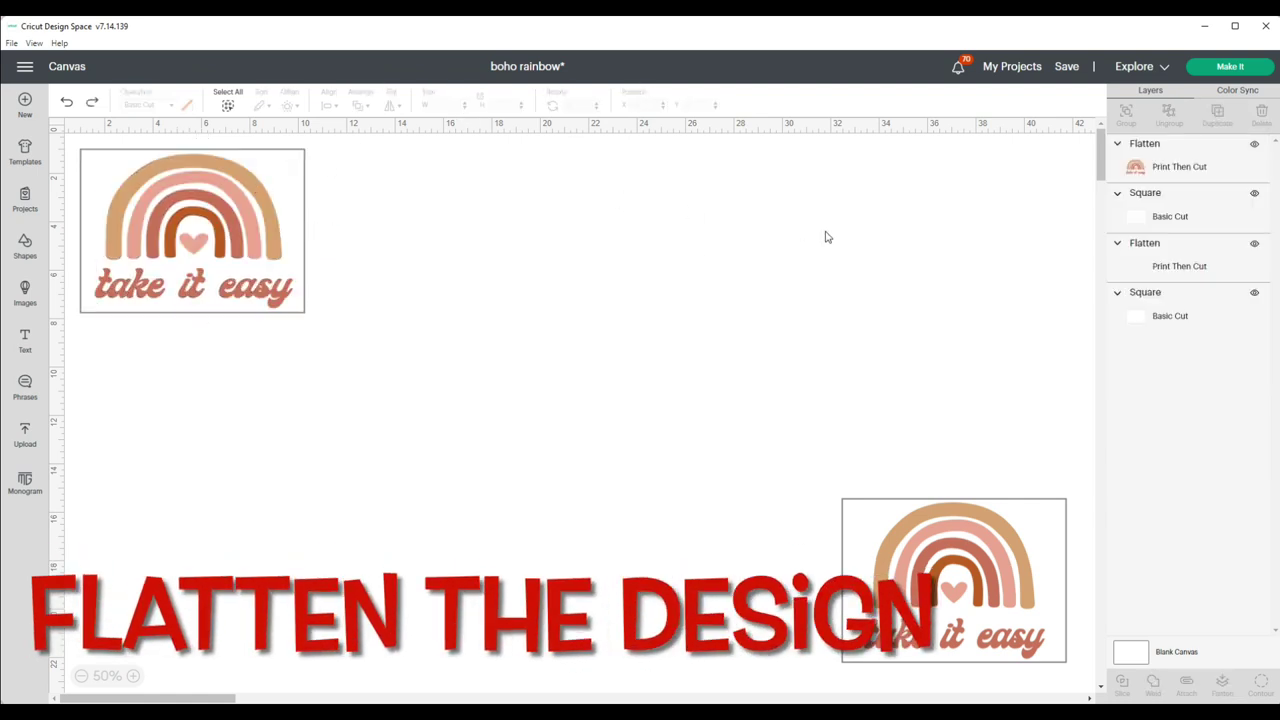
{"action": "left_click_drag", "start_coordinate": [781, 467], "coordinate": [1084, 692]}
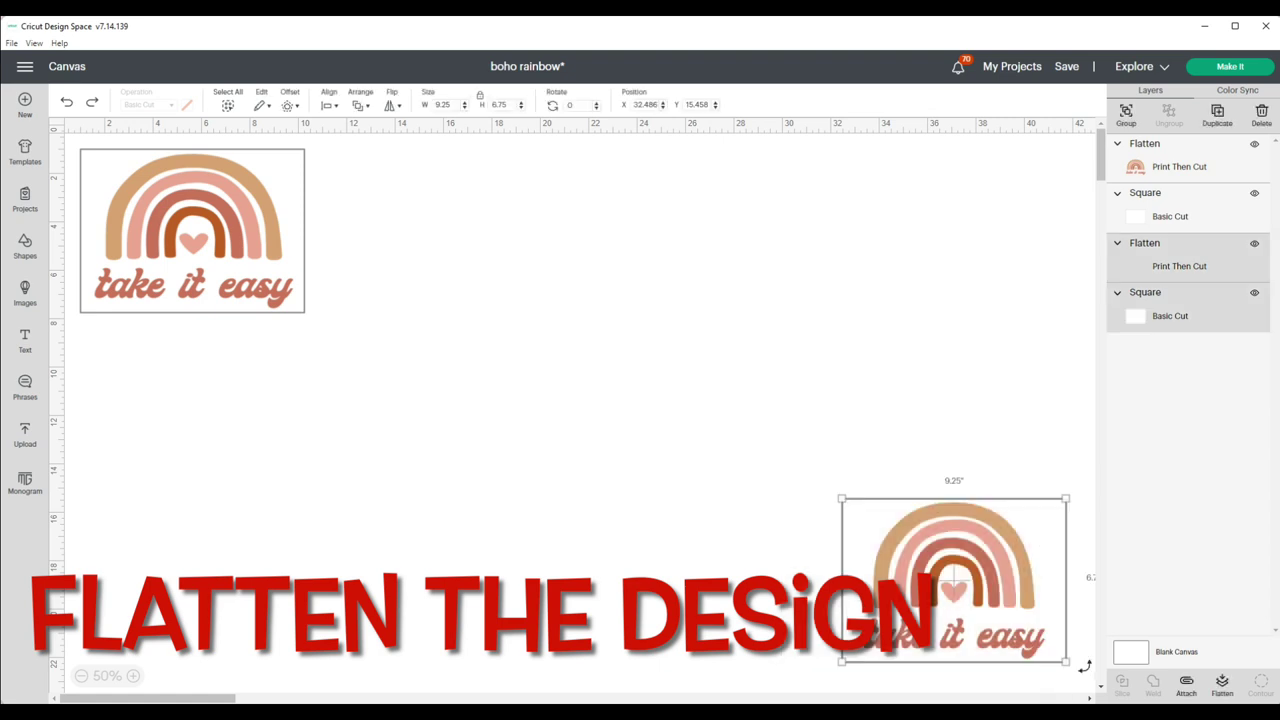
{"action": "left_click", "coordinate": [1254, 293]}
{"action": "left_click_drag", "start_coordinate": [862, 462], "coordinate": [1056, 662]}
{"action": "left_click", "coordinate": [1254, 245]}
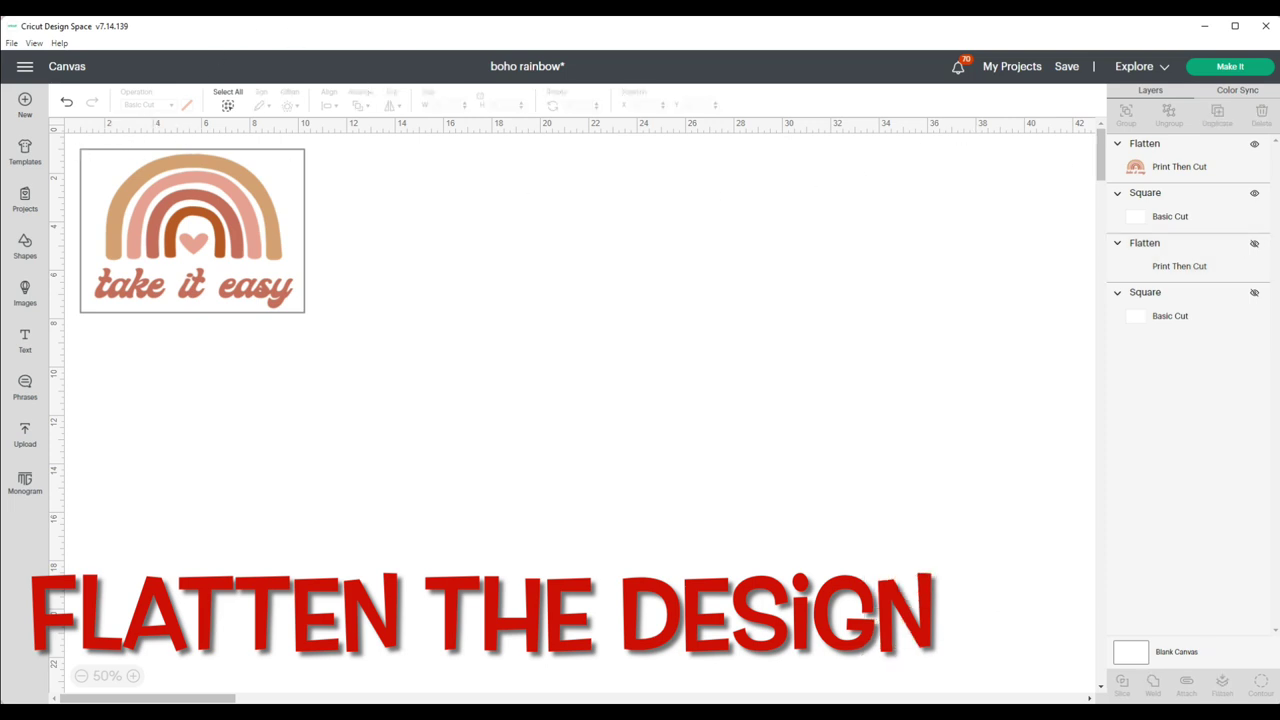
{"action": "left_click", "coordinate": [1255, 194]}
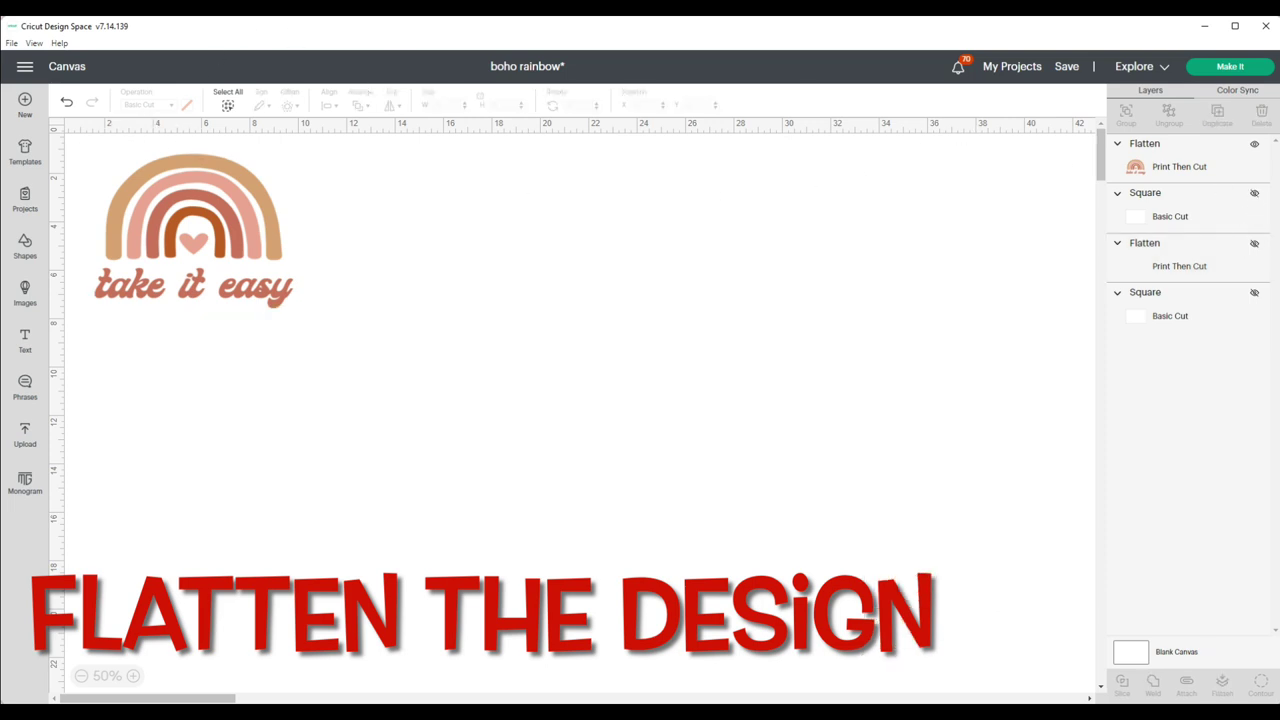
{"action": "left_click", "coordinate": [1230, 68]}
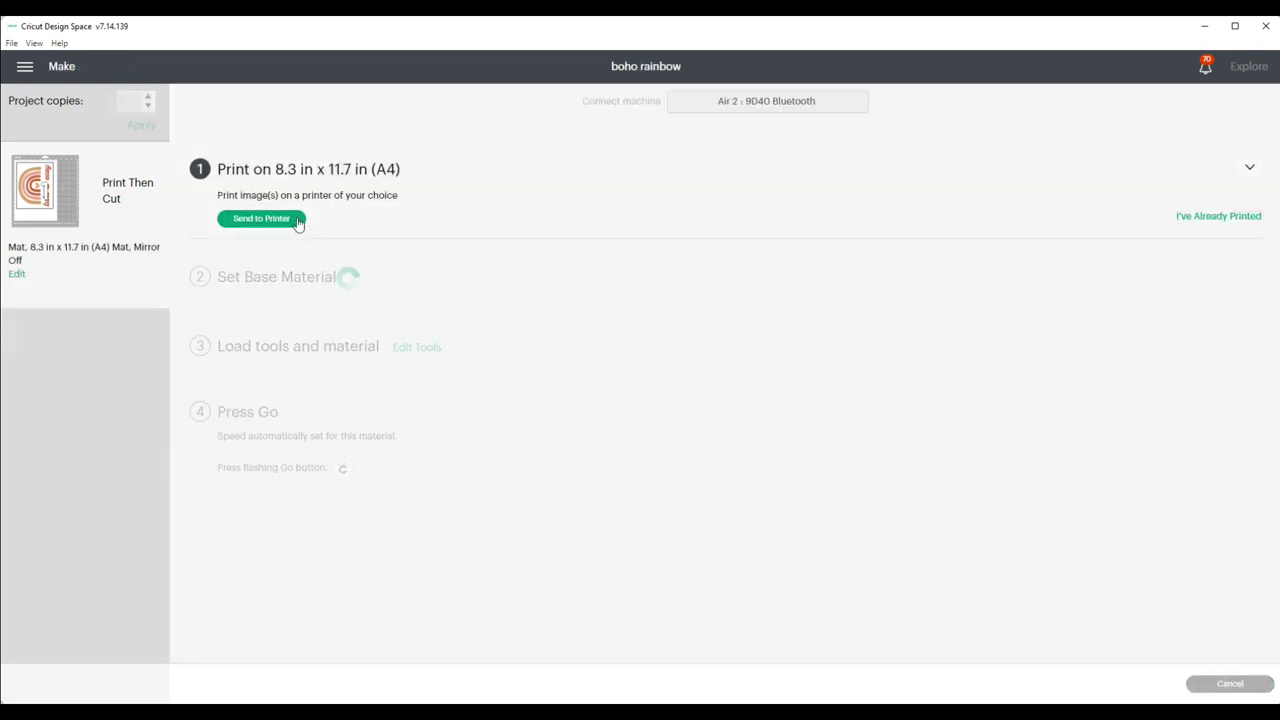
- Choose Send to Printer and turn on Use System Dialog in Print setup
{"action": "left_click", "coordinate": [261, 218]}
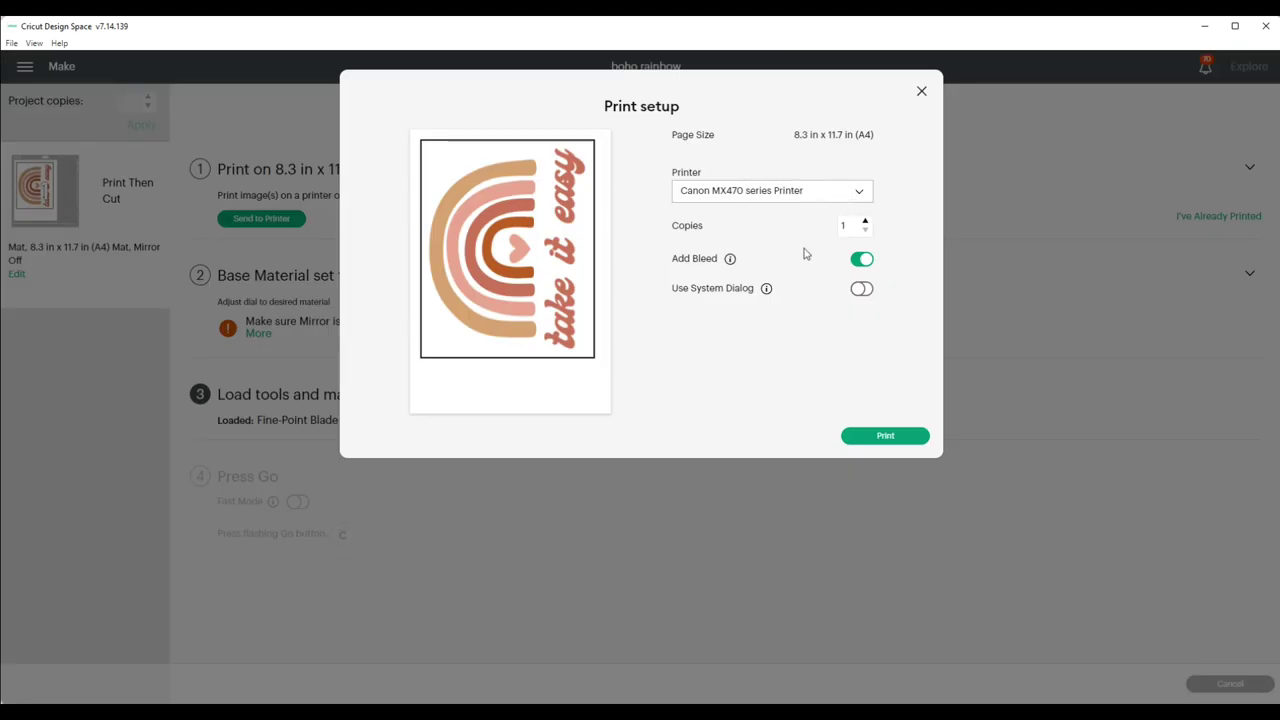
{"action": "left_click", "coordinate": [862, 290]}
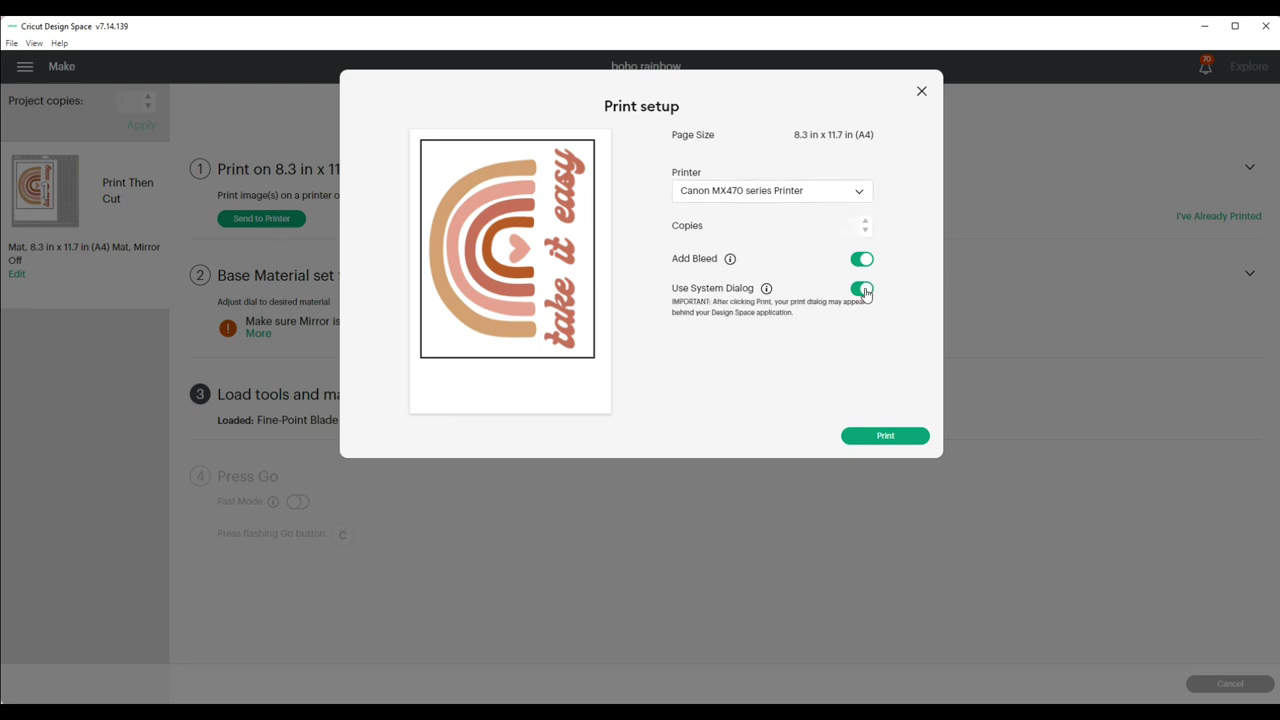
- Print, setting the Canon MX470 preferences to Glossy Photo Paper at High quality
{"action": "left_click", "coordinate": [884, 437]}
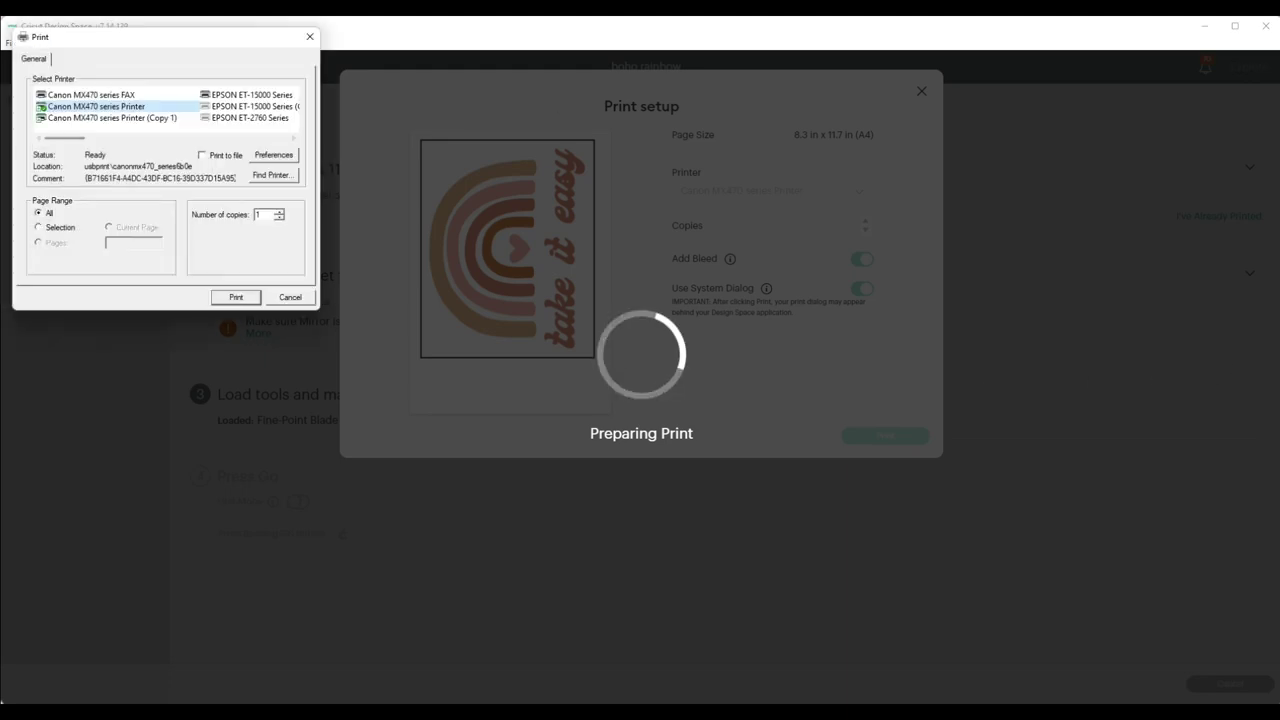
{"action": "left_click", "coordinate": [273, 155]}
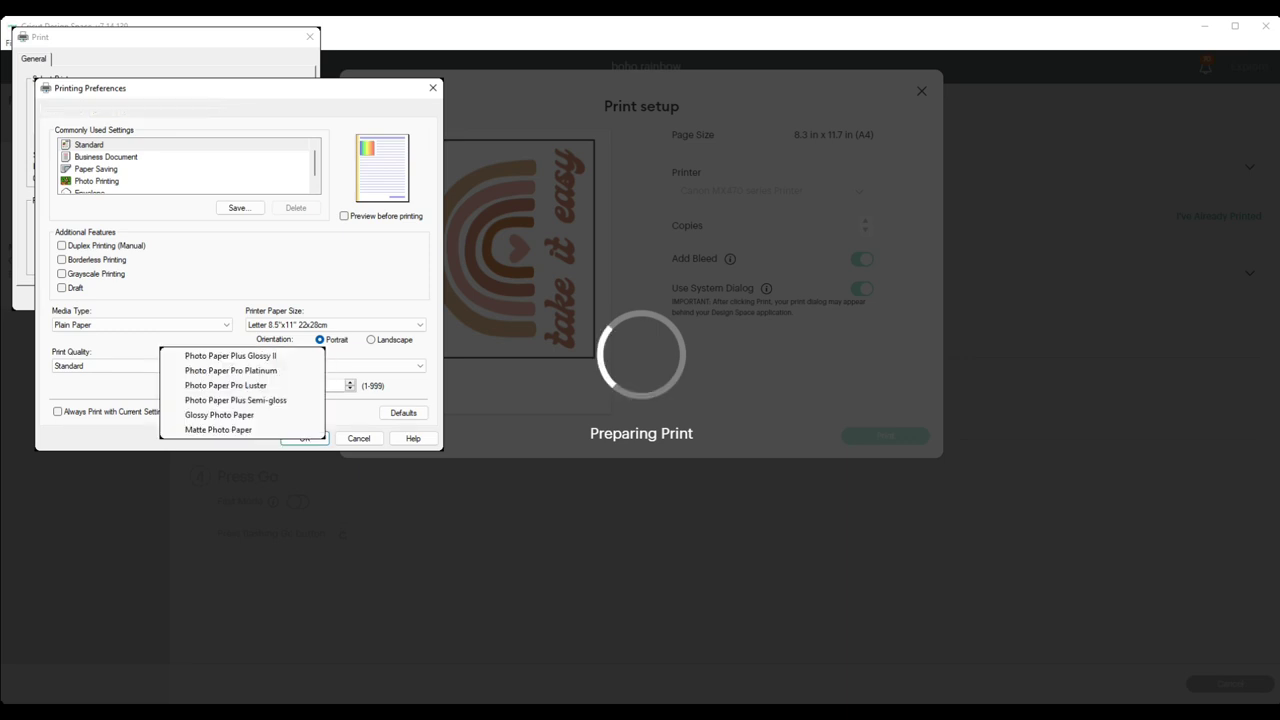
{"action": "left_click", "coordinate": [231, 415]}
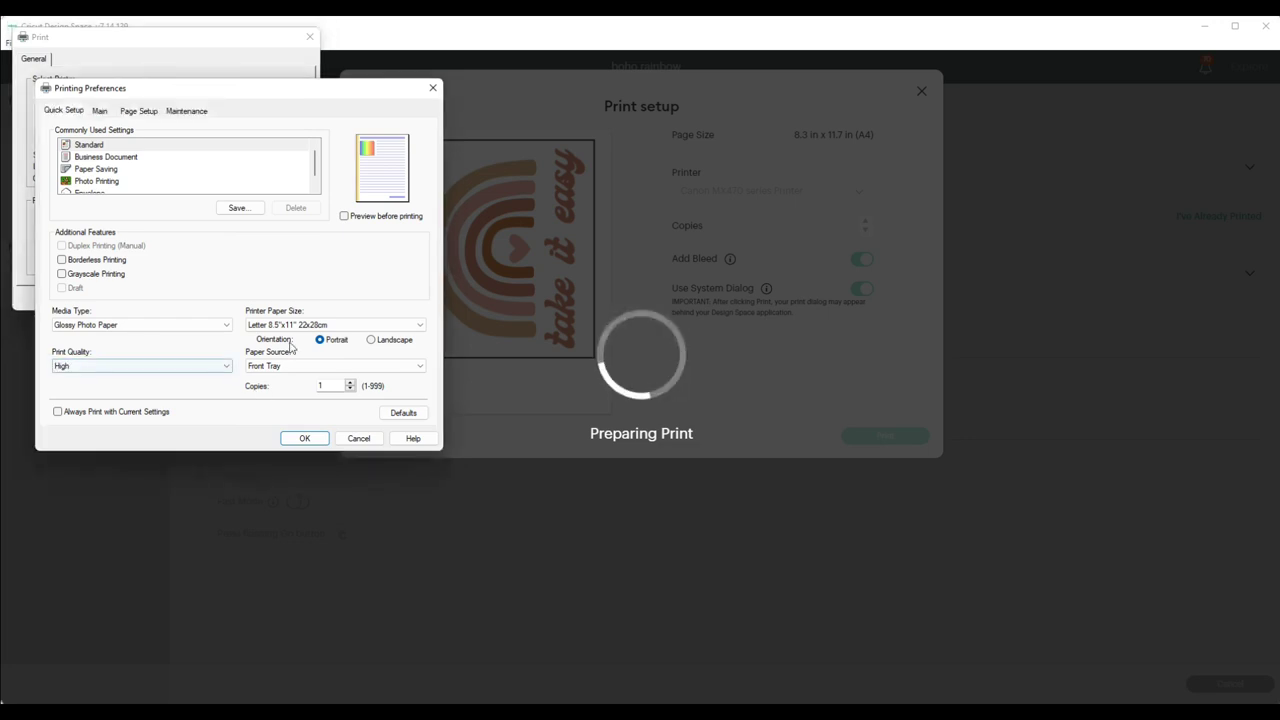
{"action": "left_click", "coordinate": [308, 437]}
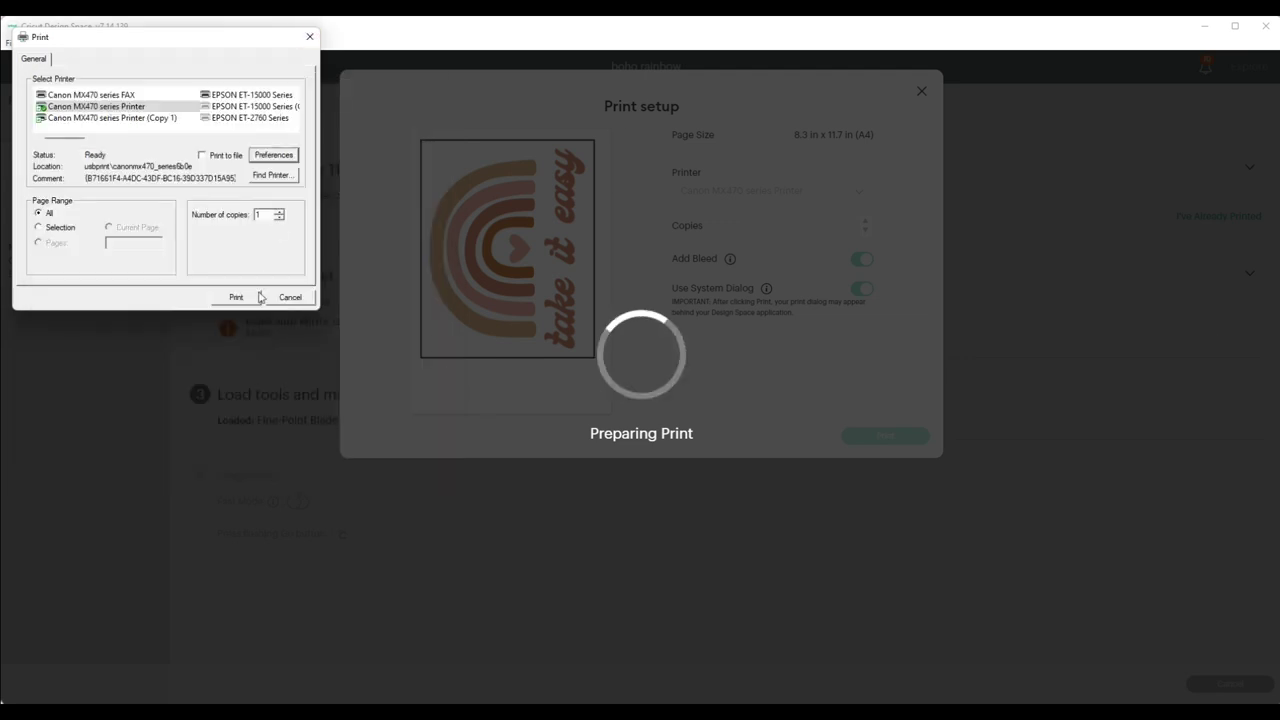